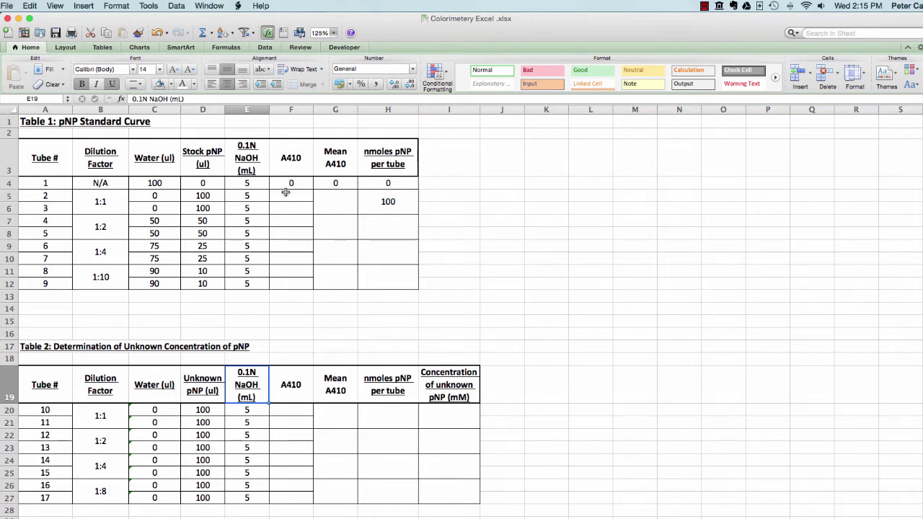
Enter A410 readings 0.456, 0.448, 0.229 and 0.237 for tubes 2–5 starting at F5.
left_click(285, 193)
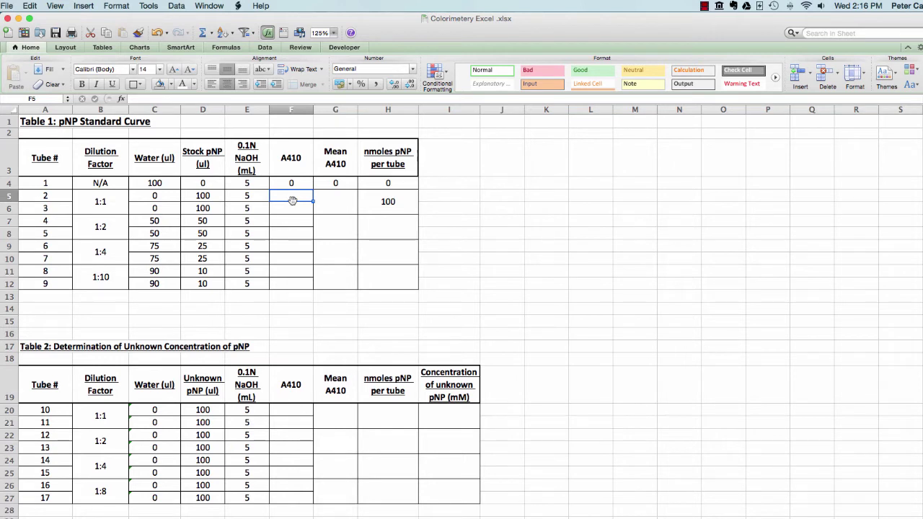
type("0.456")
key("Return")
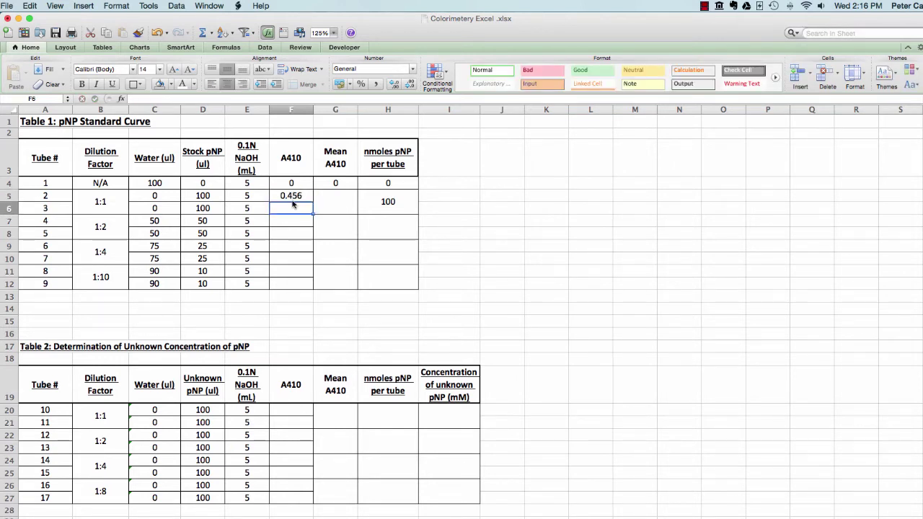
type("0.448")
key("Return")
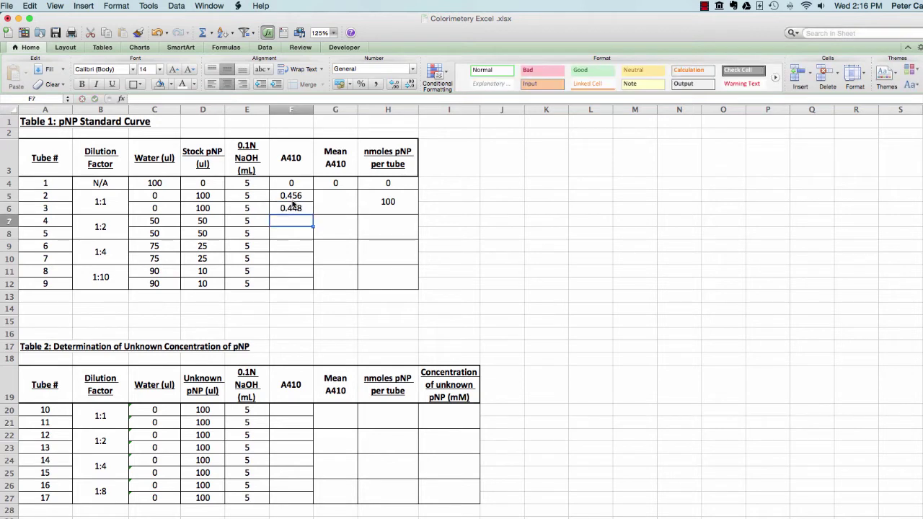
type("0.229")
key("Return")
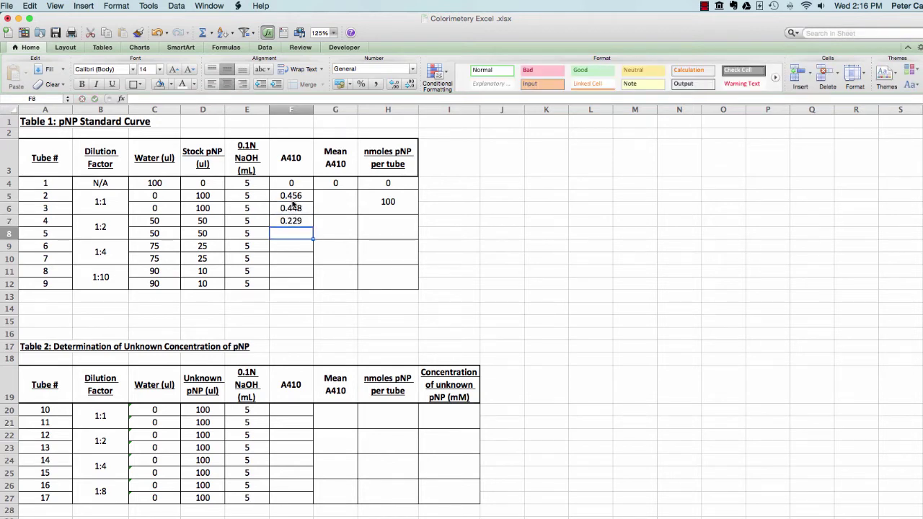
type("0.237")
key("Return")
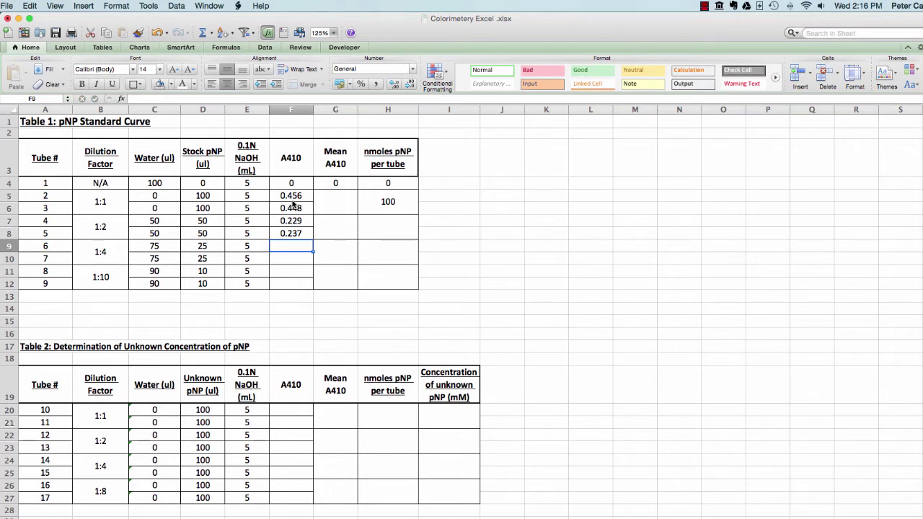
Enter A410 readings 0.115, 0.112, 0.046 and 0.048 for tubes 6–9, down to F12.
type("0.115")
key("Return")
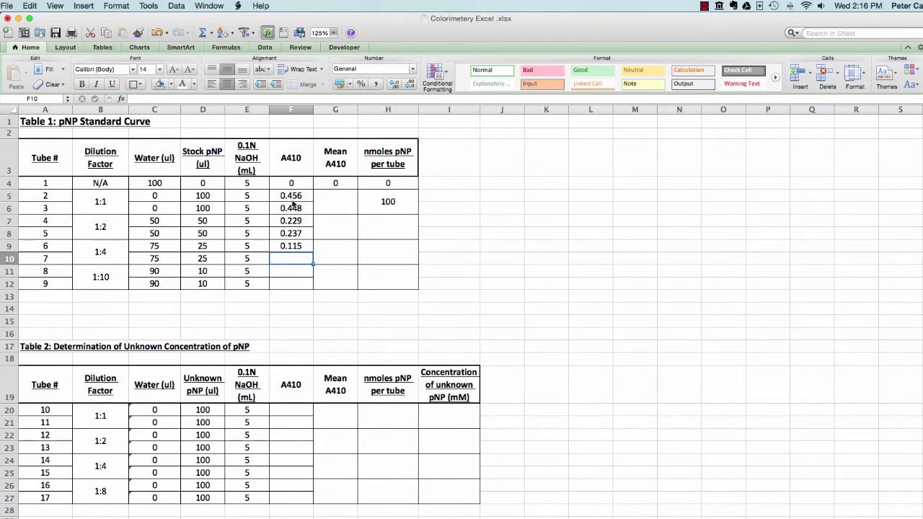
type("0.112")
key("Return")
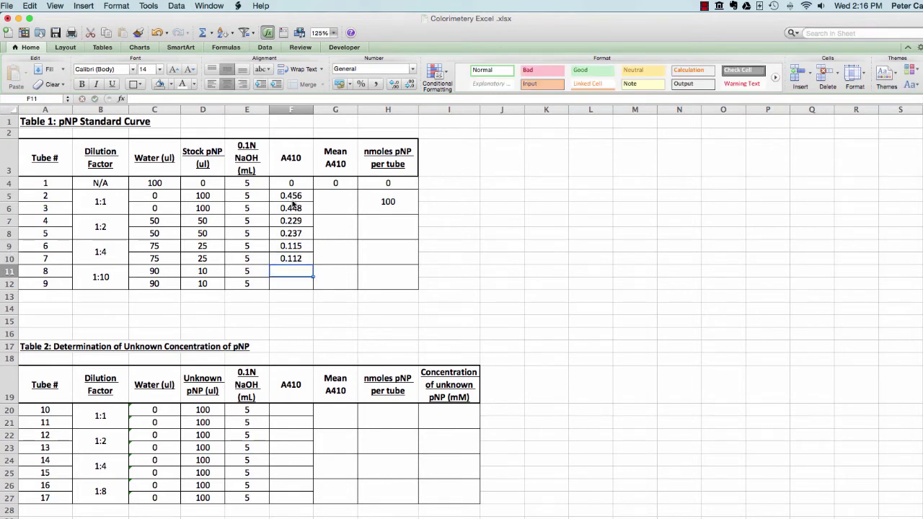
type("0.046")
key("Return")
type(".048")
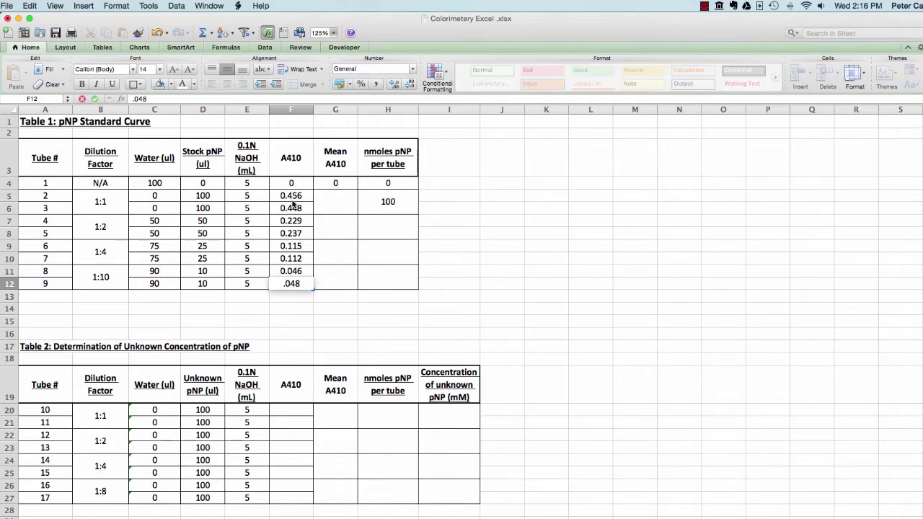
key("Return")
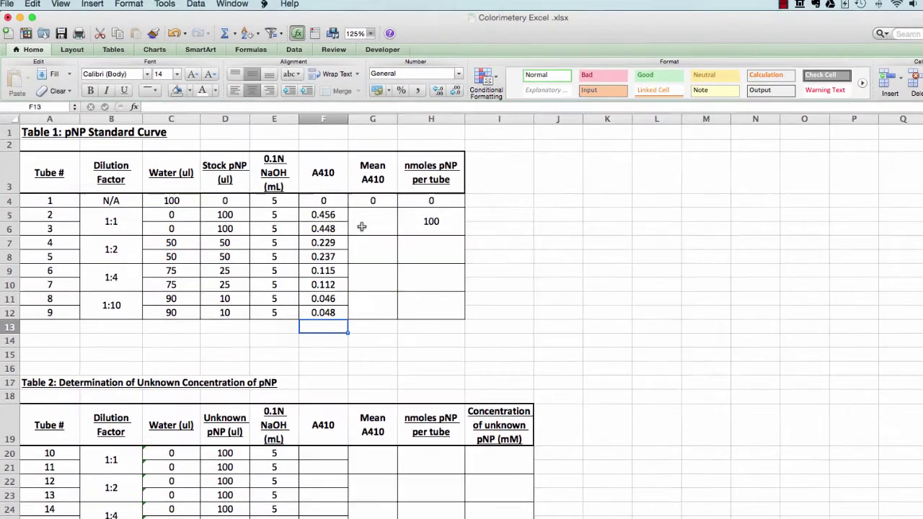
Insert an AVERAGE of F5,F6 in G5 so tubes 2–3 show a mean of 0.452.
left_click(325, 209)
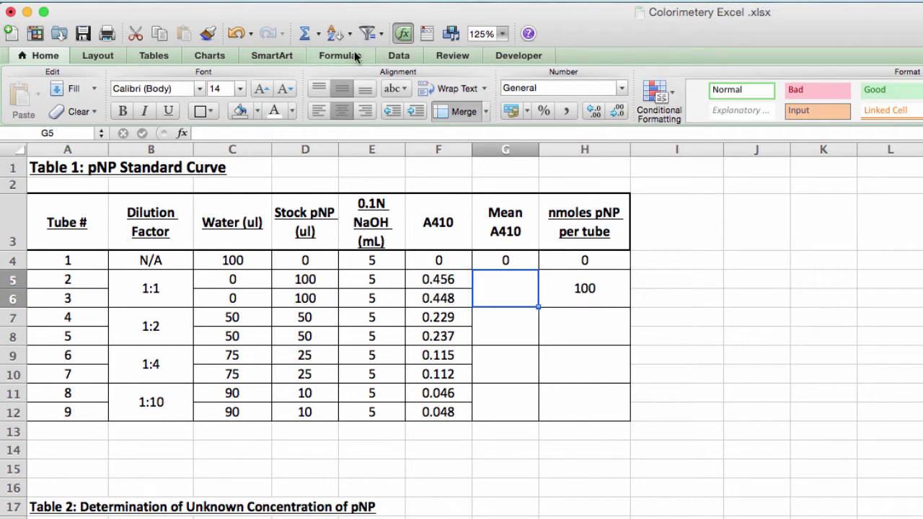
left_click(355, 58)
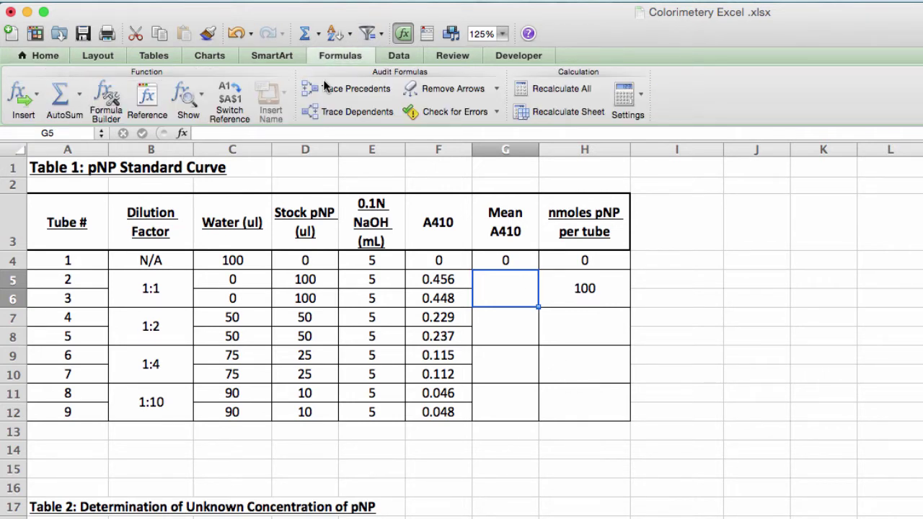
left_click(319, 34)
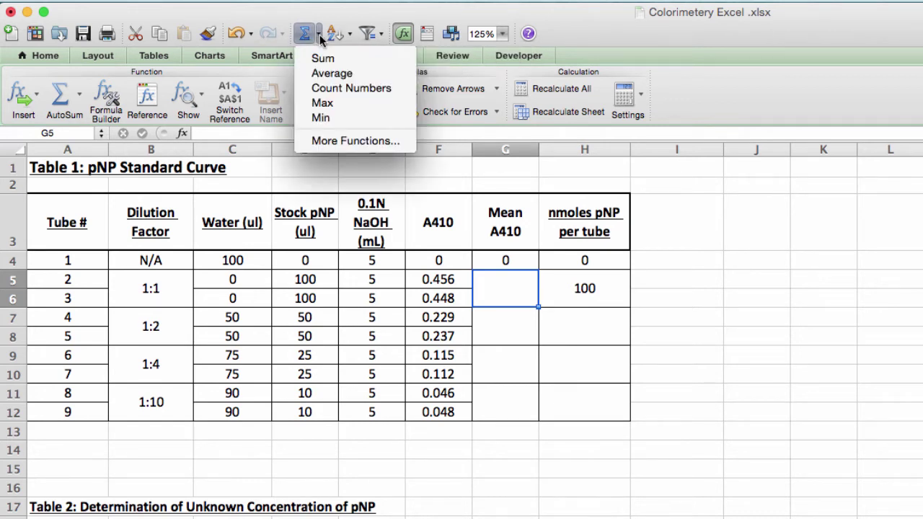
left_click(319, 72)
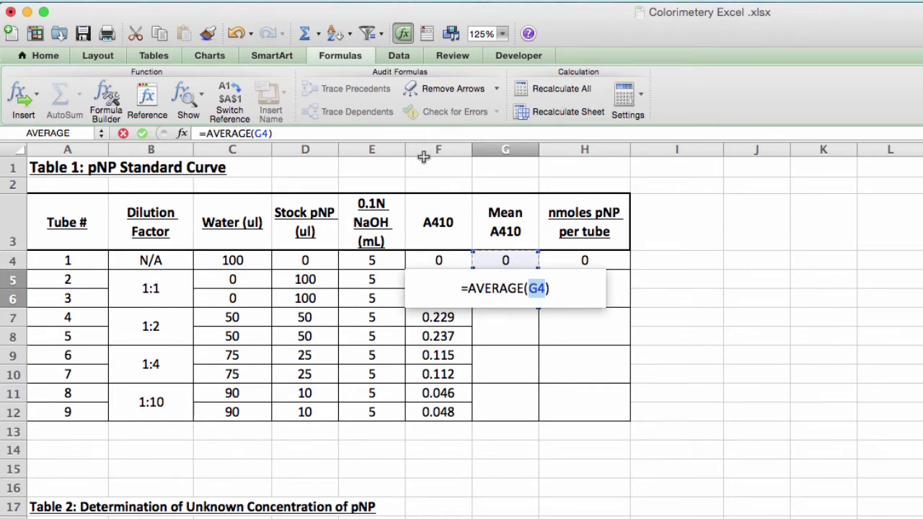
type("F5")
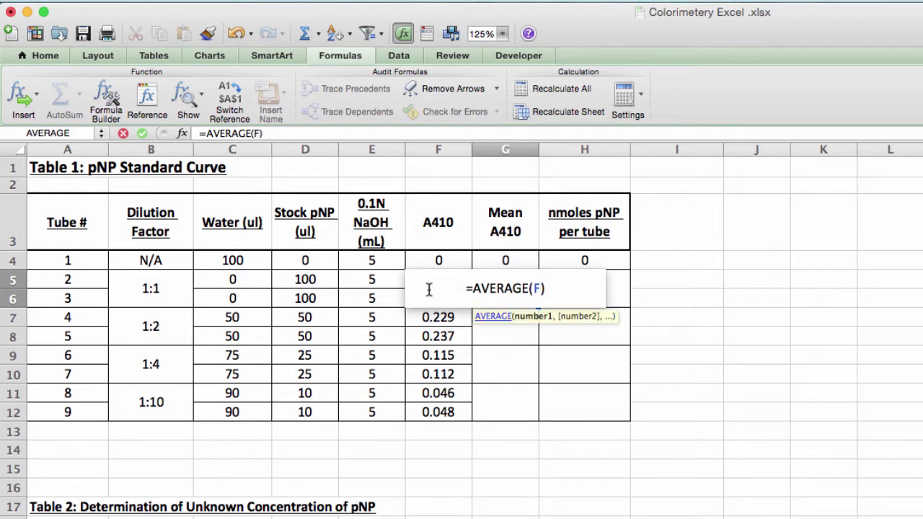
type(",F6")
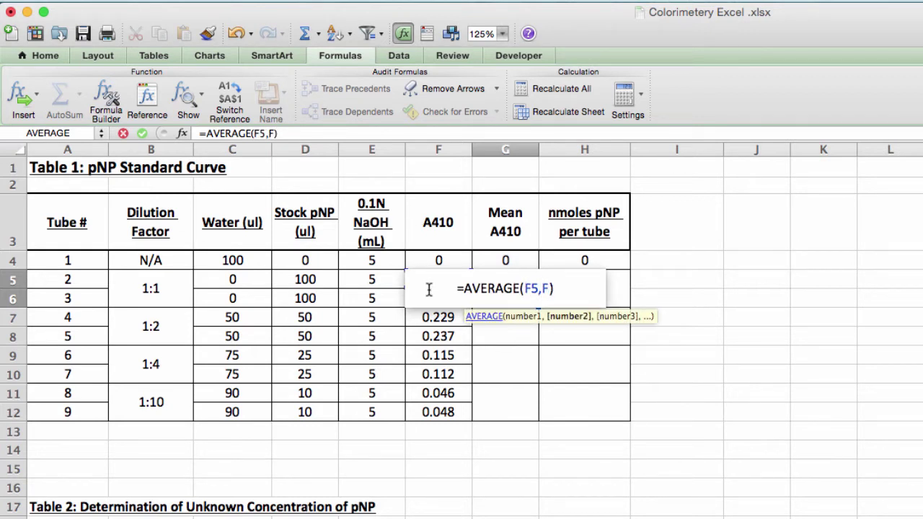
key("Return")
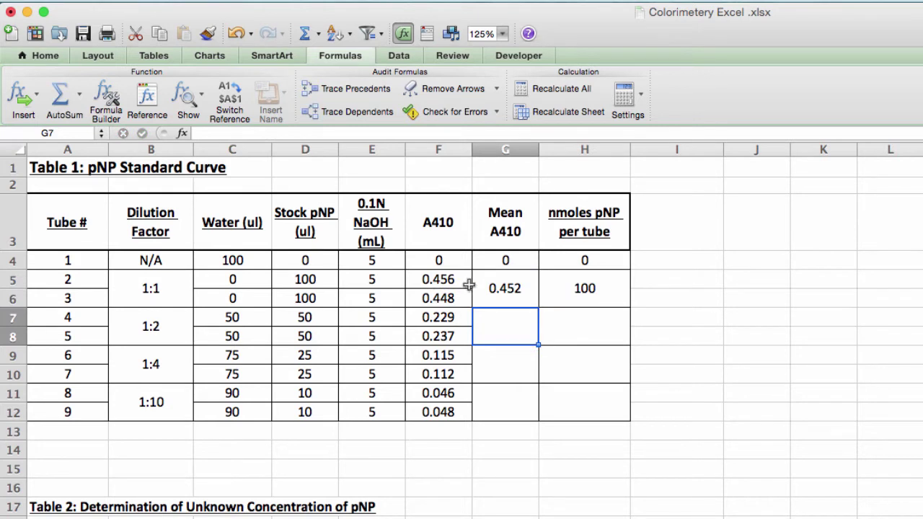
Check the 0.452 mean formula and the still-empty means for tubes 4–9.
left_click(498, 292)
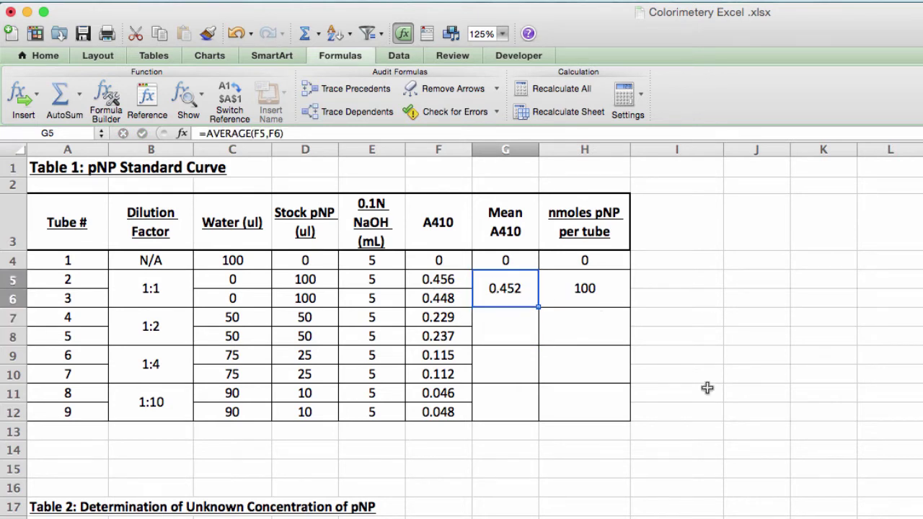
left_click(504, 329)
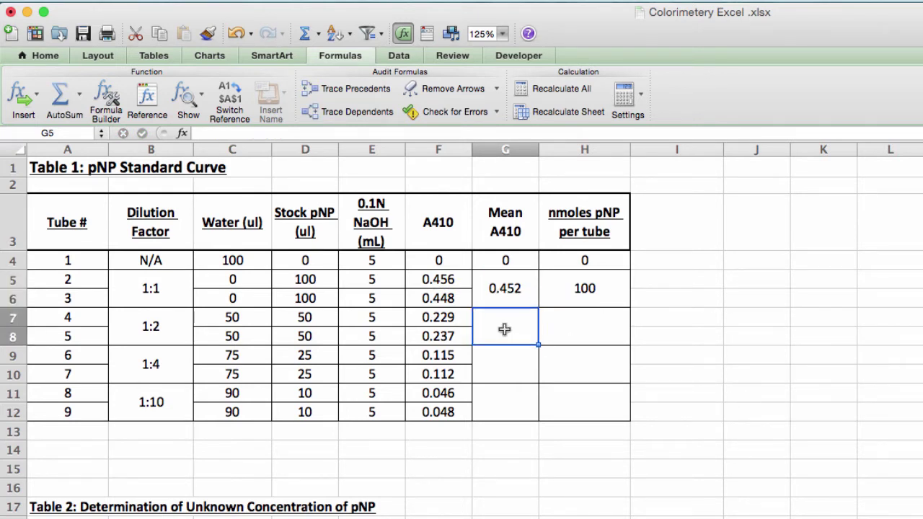
left_click(506, 372)
left_click(504, 399)
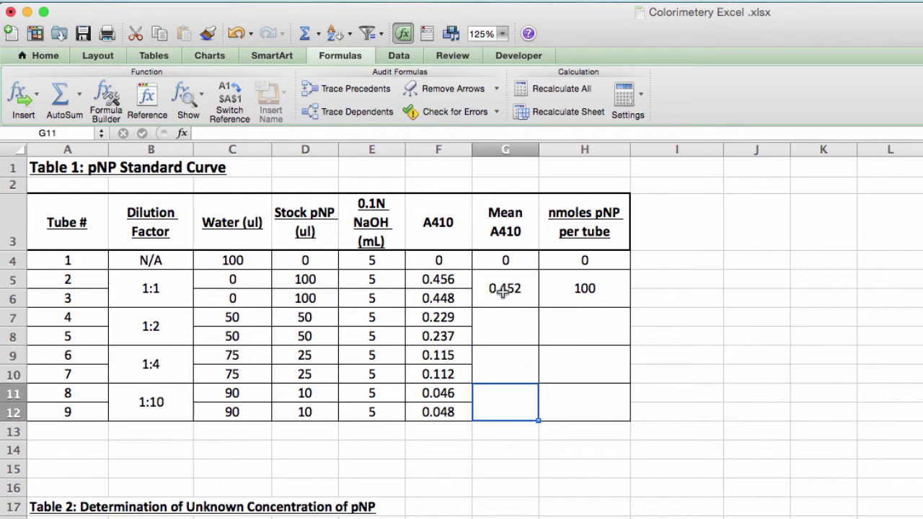
Fill the G5 average down to G12, giving means 0.233, 0.1135 and 0.047.
left_click(39, 56)
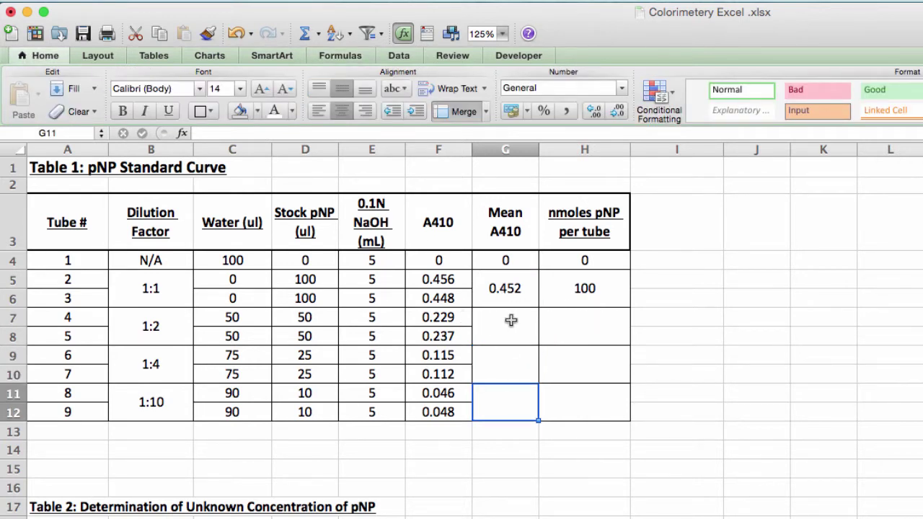
left_click(514, 290)
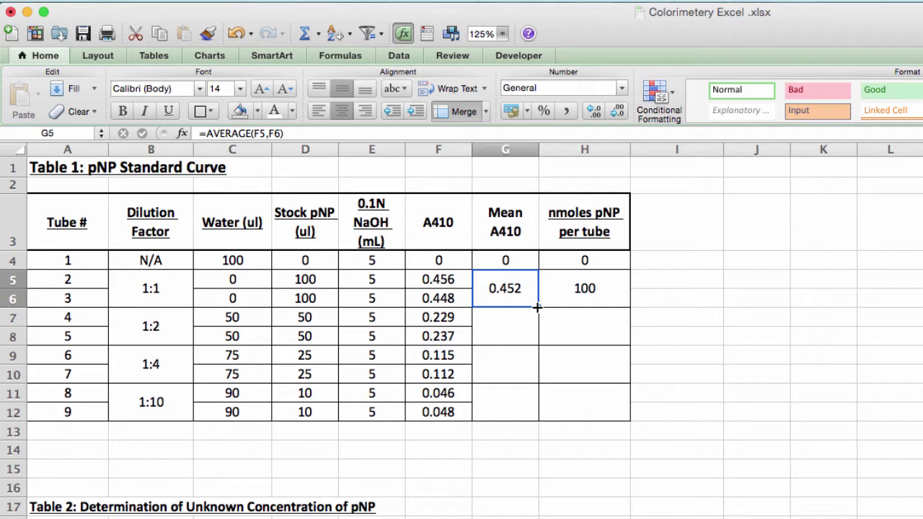
left_click_drag(537, 307, 540, 405)
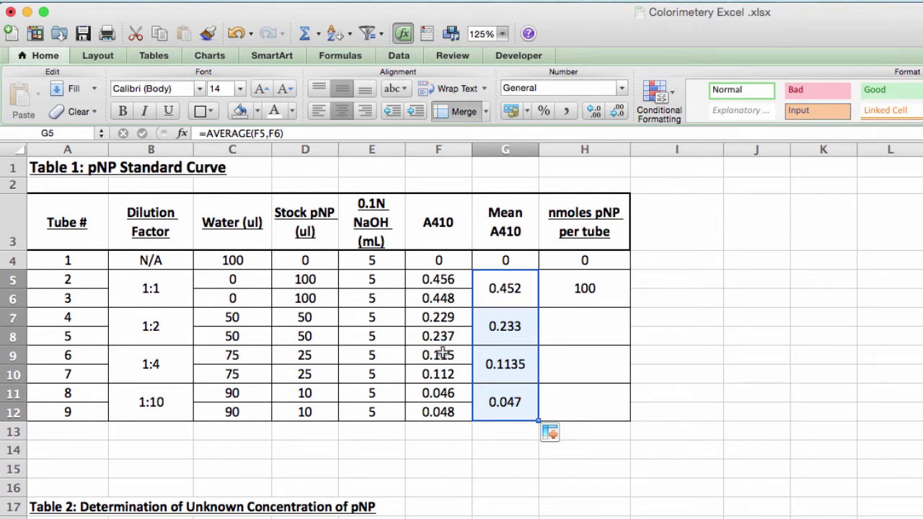
left_click(537, 469)
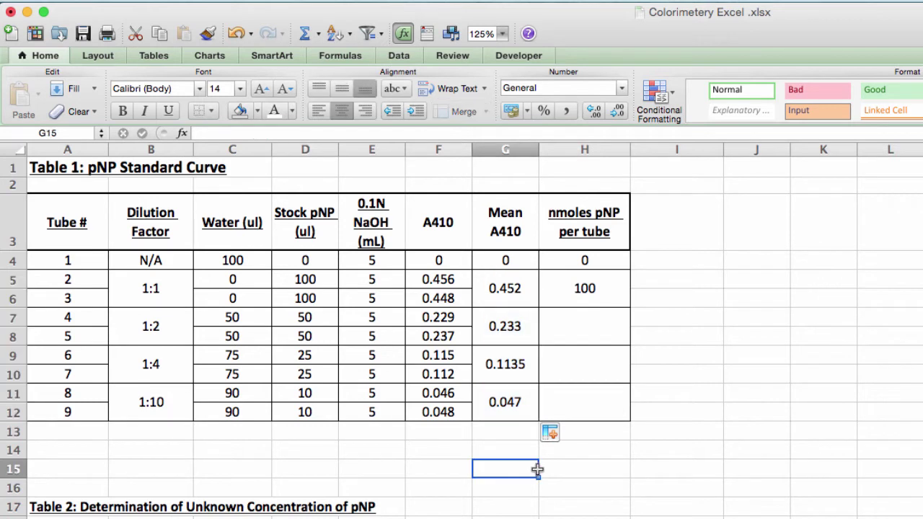
left_click(583, 294)
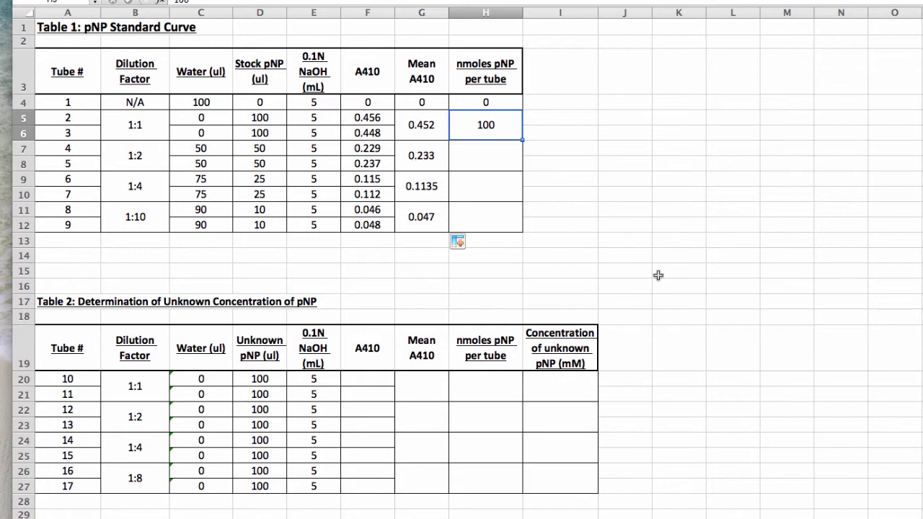
Insert an empty marked scatter chart and enlarge it beside Table 1.
scroll(657, 274, "right", 4)
scroll(657, 275, "left", 3)
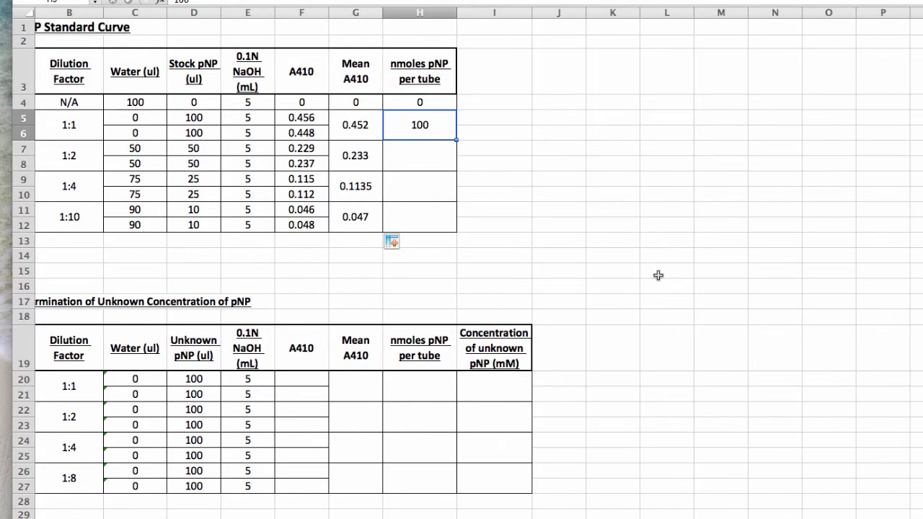
left_click(540, 102)
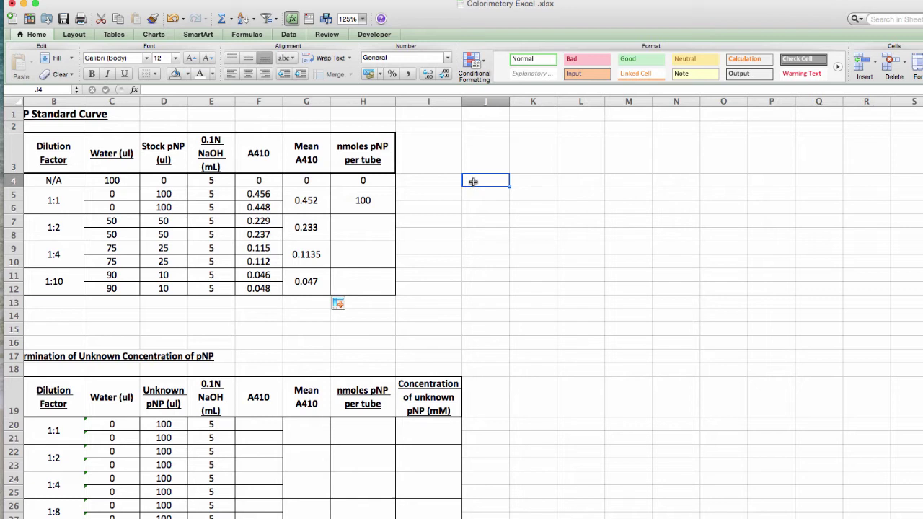
left_click(153, 34)
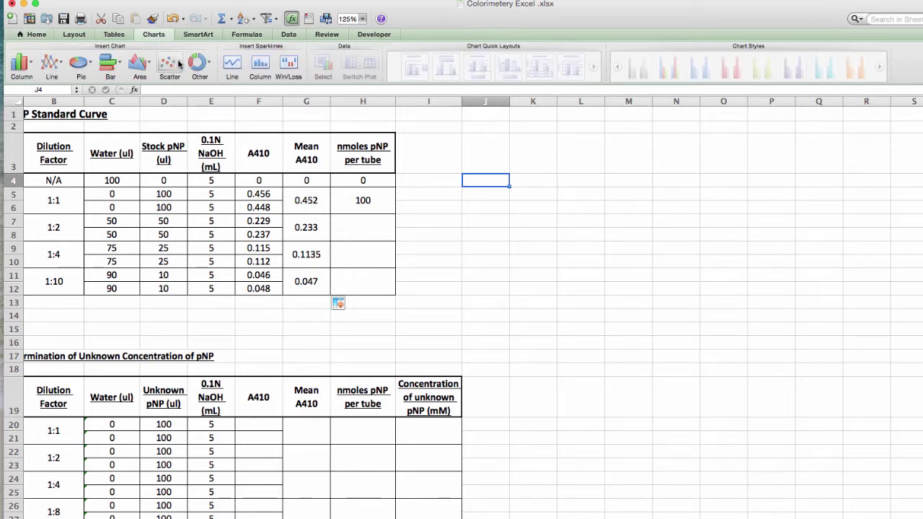
left_click(169, 63)
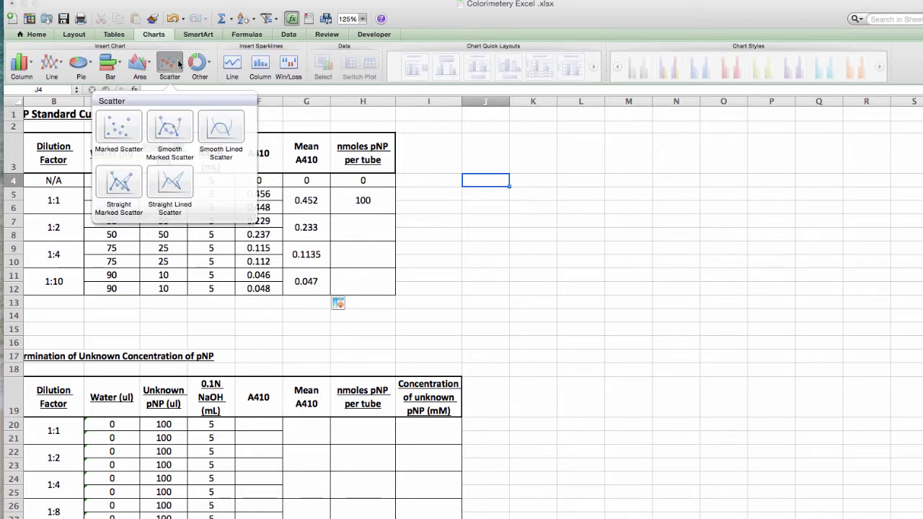
left_click(117, 137)
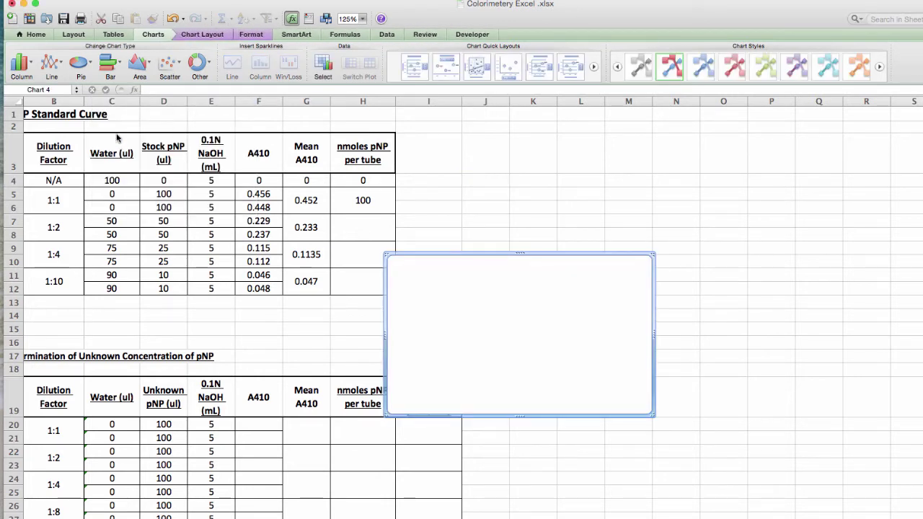
left_click_drag(445, 253, 544, 165)
left_click_drag(755, 328, 910, 474)
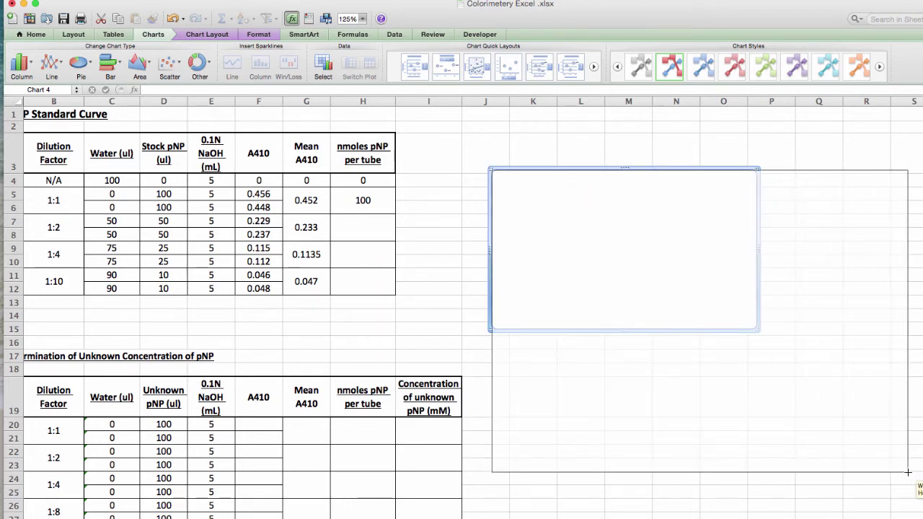
Add a new chart series with X values from the nmoles pNP cells H4:H12.
right_click(634, 318)
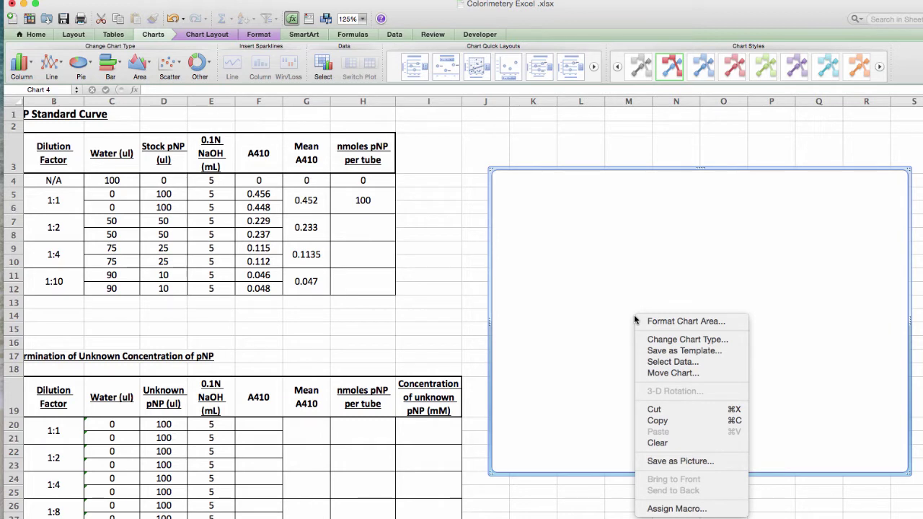
left_click(668, 363)
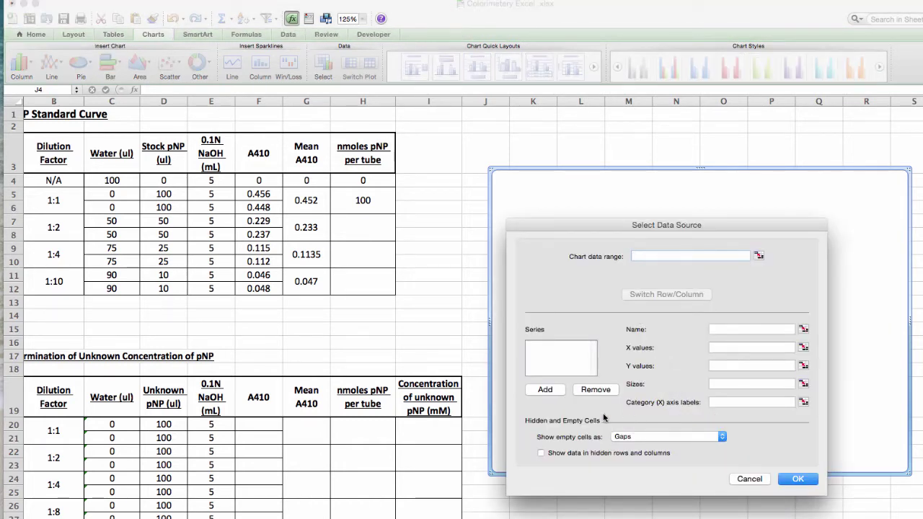
left_click(544, 390)
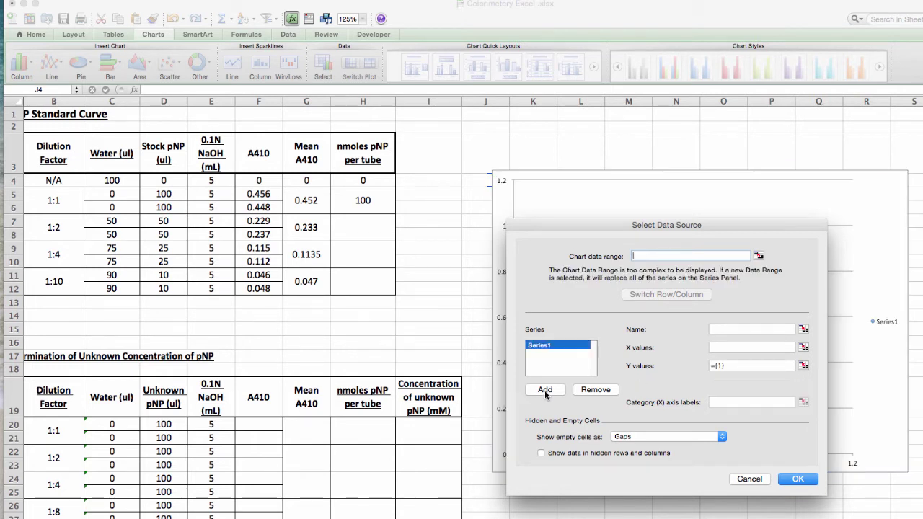
left_click(765, 328)
type("Sto")
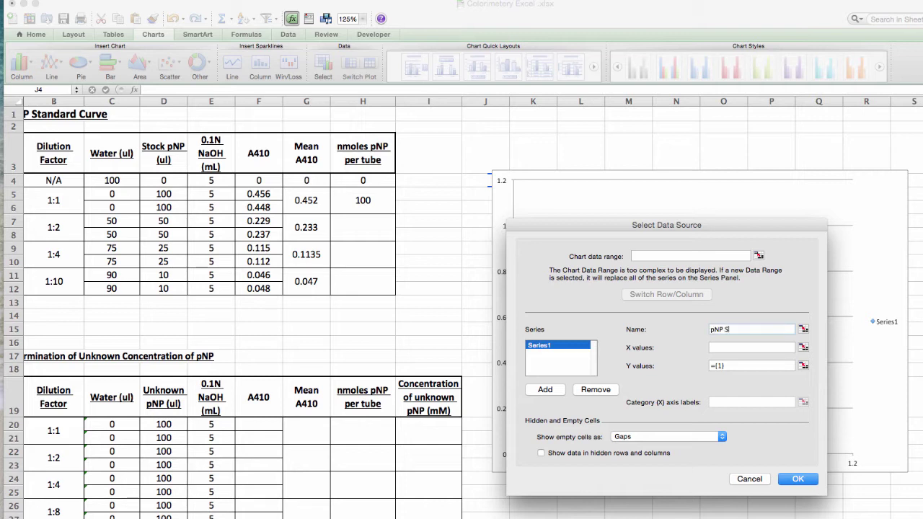
left_click(803, 347)
left_click(333, 170)
left_click_drag(352, 181, 350, 282)
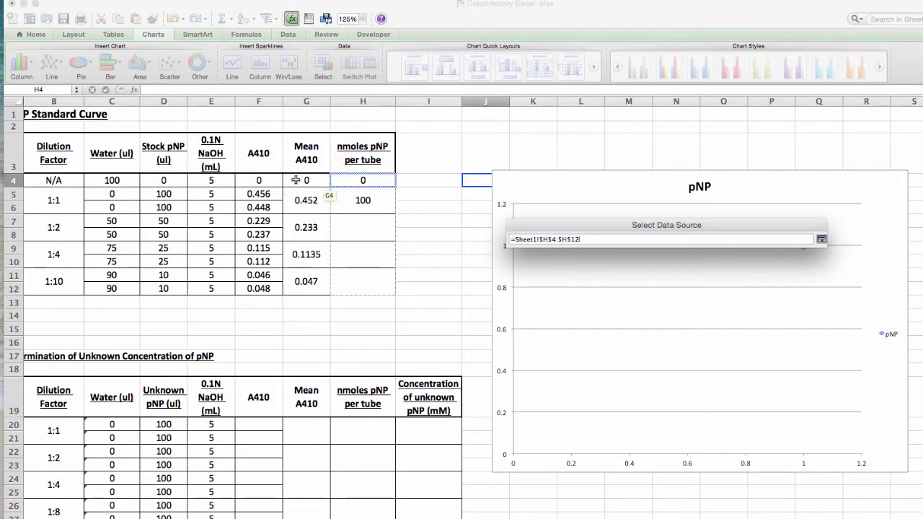
left_click(821, 239)
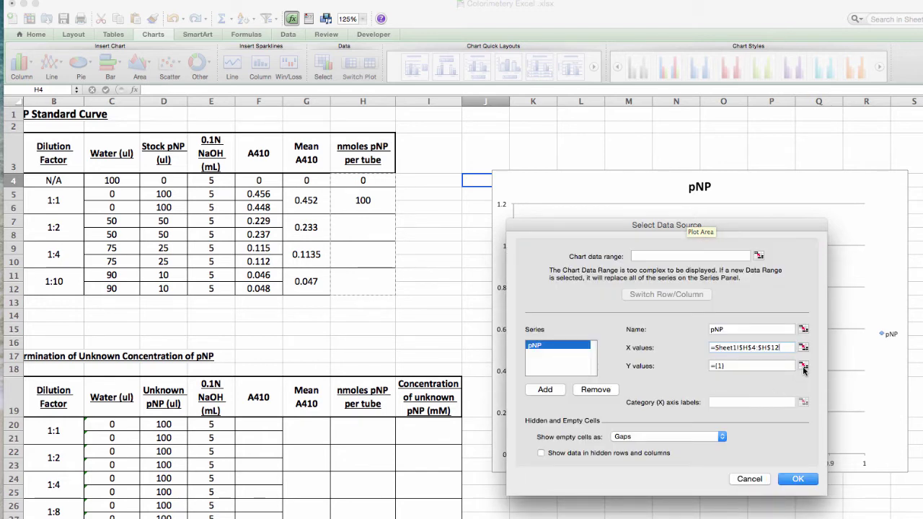
Set the series Y values to the Mean A410 cells G4:G12 and plot the points.
left_click(804, 367)
left_click_drag(317, 180, 309, 287)
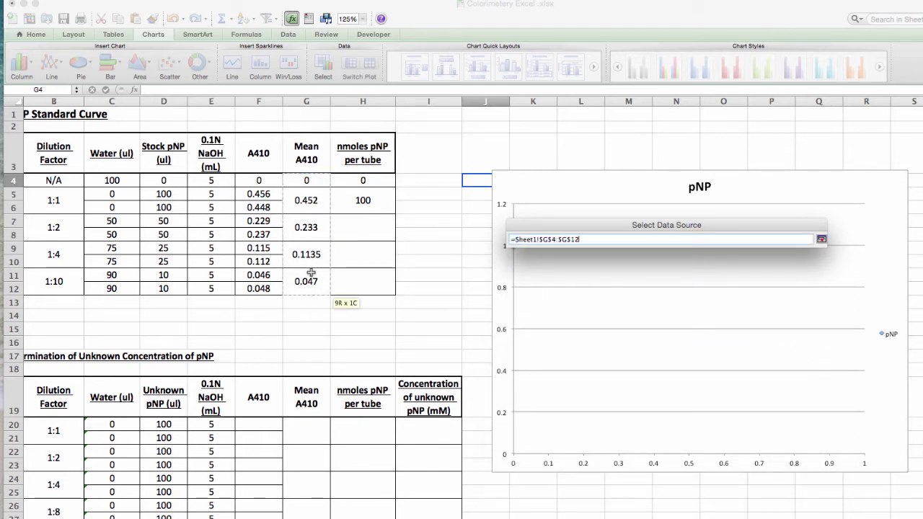
left_click(821, 239)
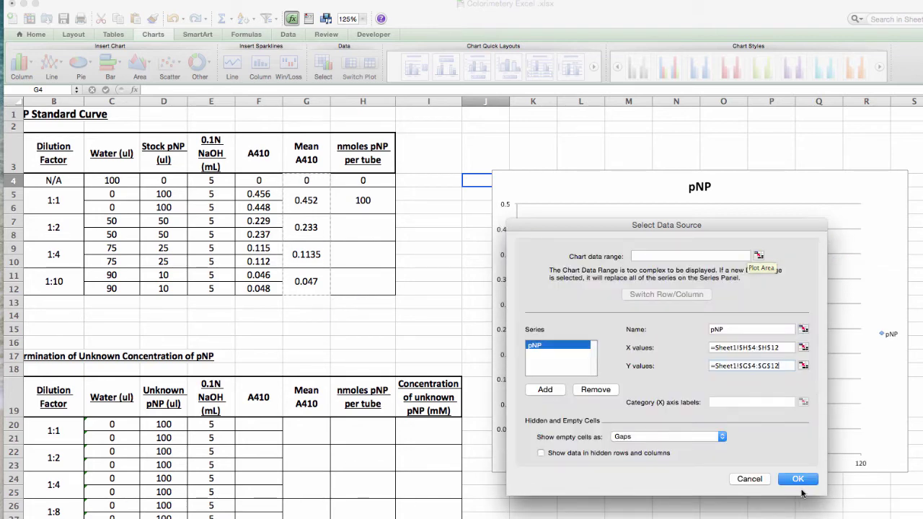
left_click_drag(753, 225, 776, 215)
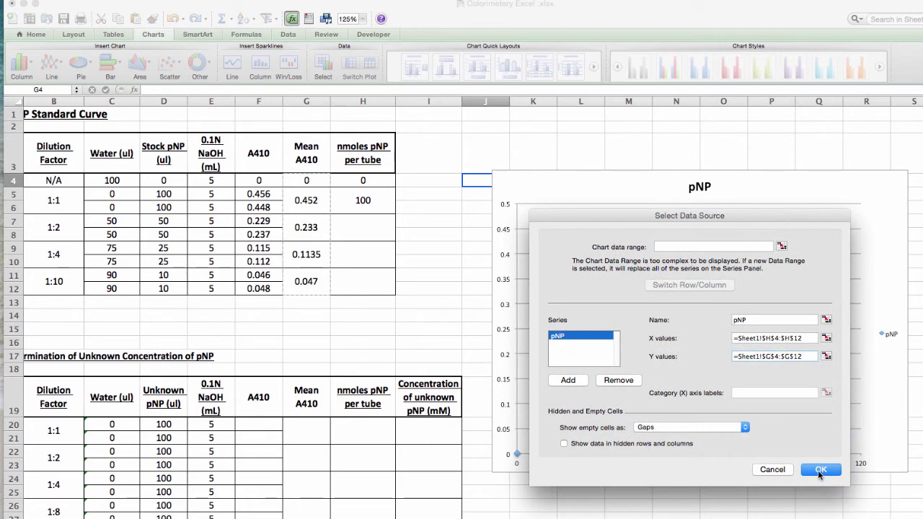
left_click(819, 471)
left_click(820, 471)
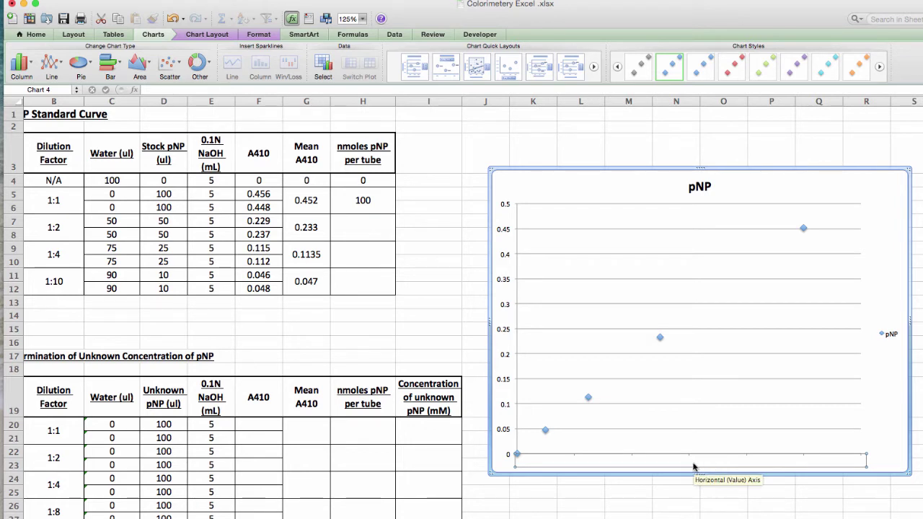
Replace the chart title text 'pNP' with 'pNP Standard Curve'.
left_click(554, 175)
left_click(693, 186)
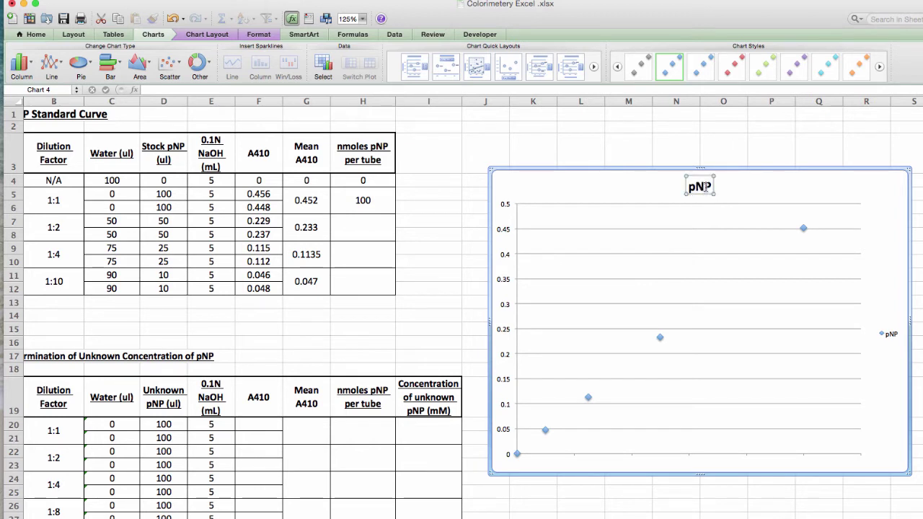
left_click_drag(710, 186, 650, 186)
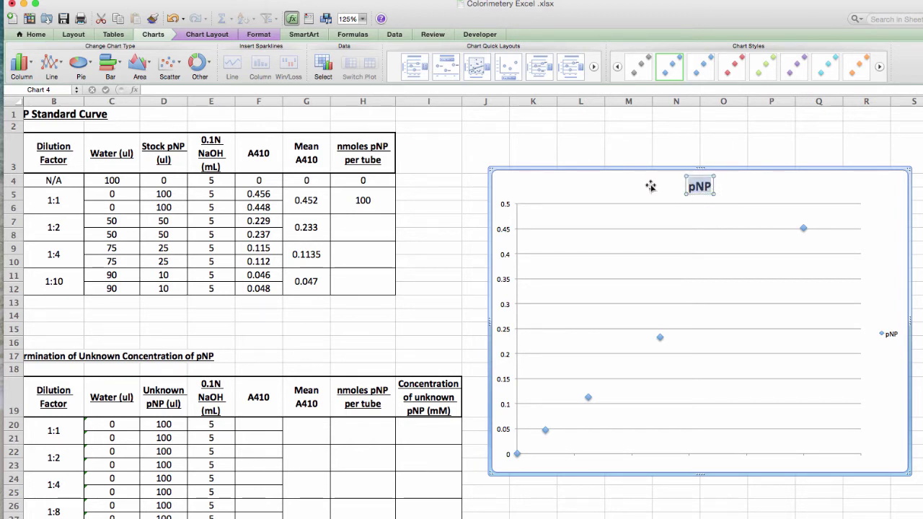
type("S")
key("BackSpace")
type("pNP Standard Curve")
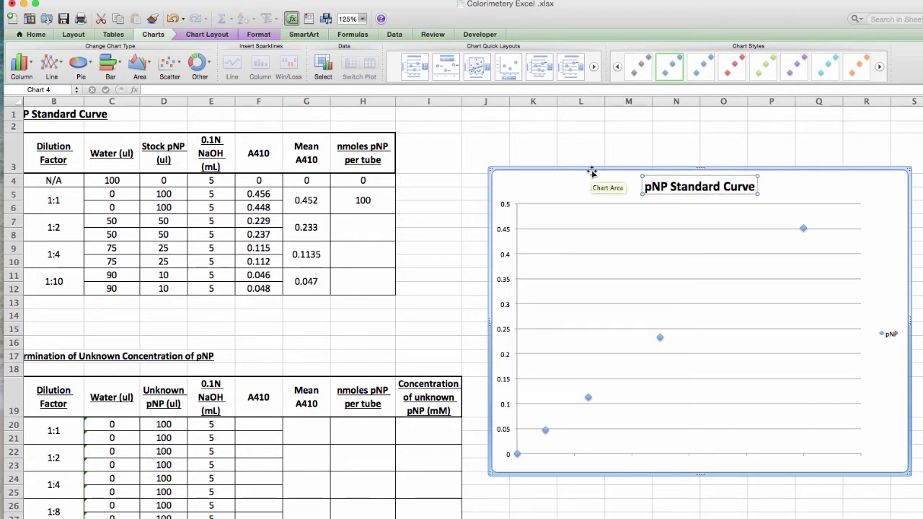
left_click(593, 170)
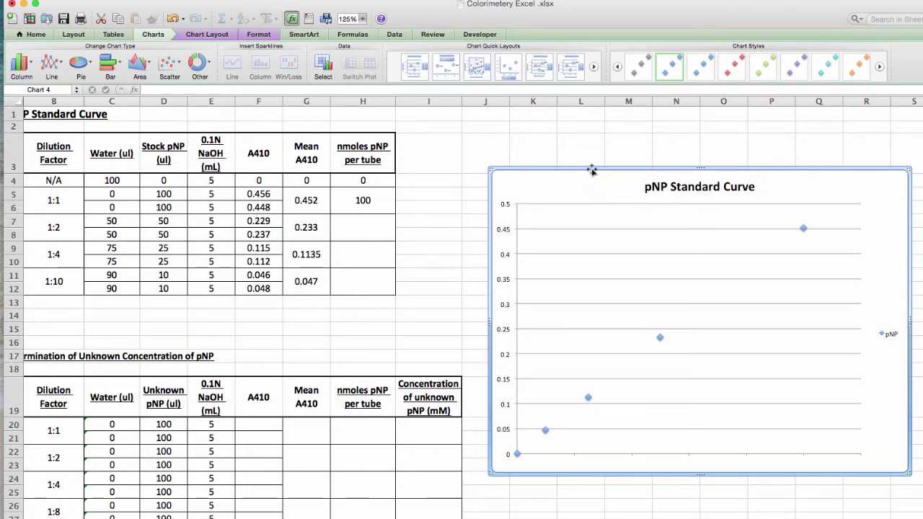
Add a horizontal axis title below the axis reading 'nmoles pNP'.
left_click(207, 34)
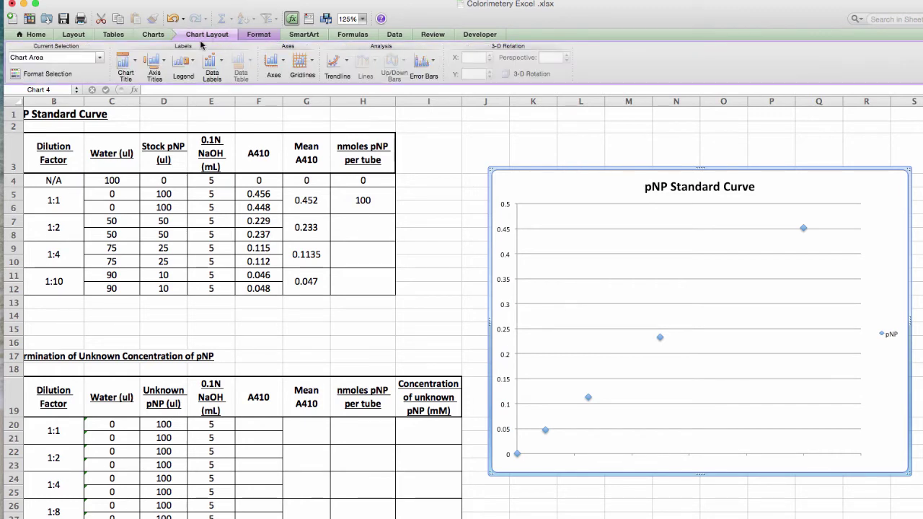
left_click(156, 61)
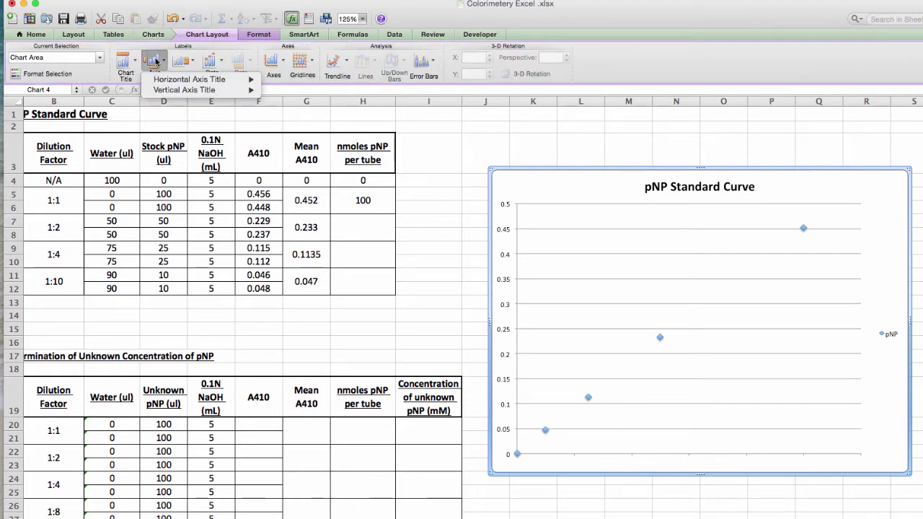
mouse_move(173, 80)
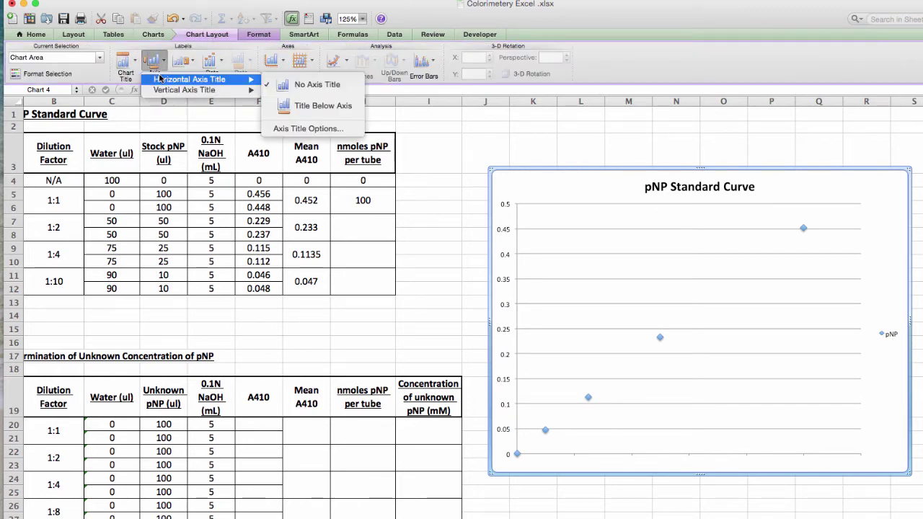
left_click(305, 106)
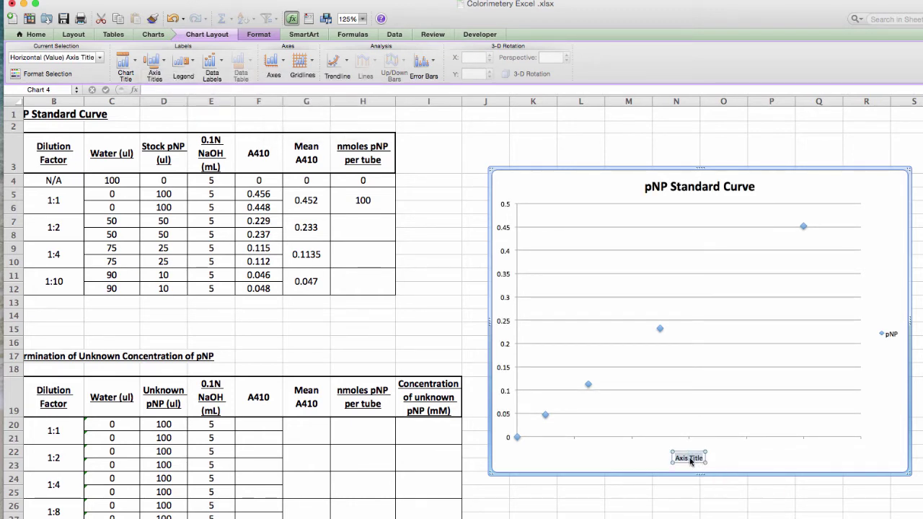
type("nmoles pNP")
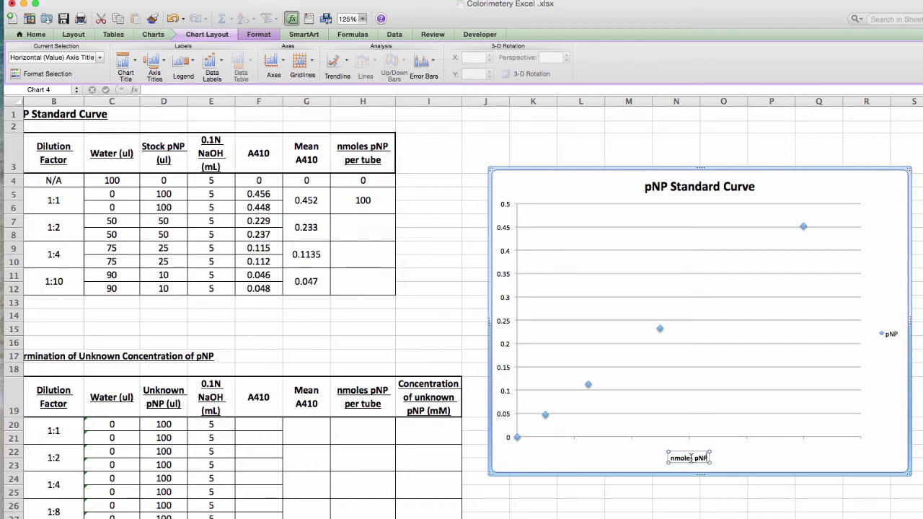
Add a rotated vertical axis title reading 'Absorbance 410nm'.
left_click(153, 63)
mouse_move(165, 82)
mouse_move(189, 91)
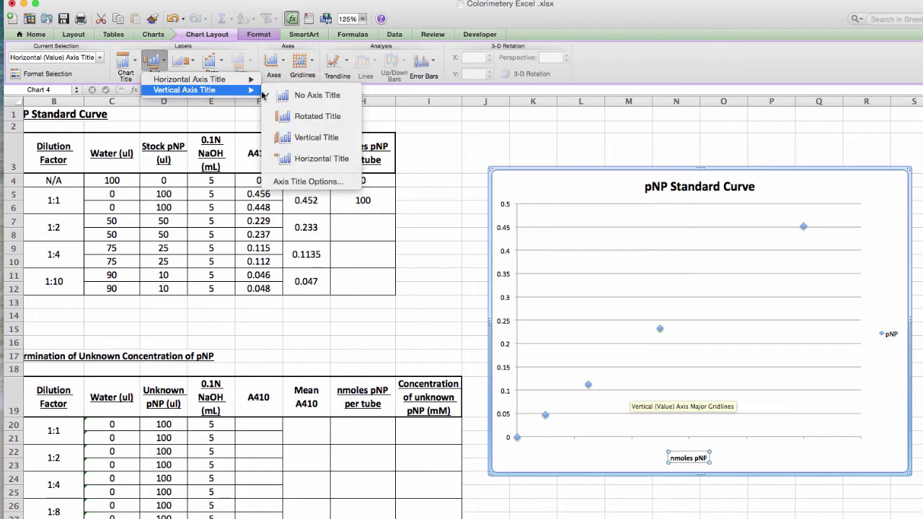
left_click(312, 117)
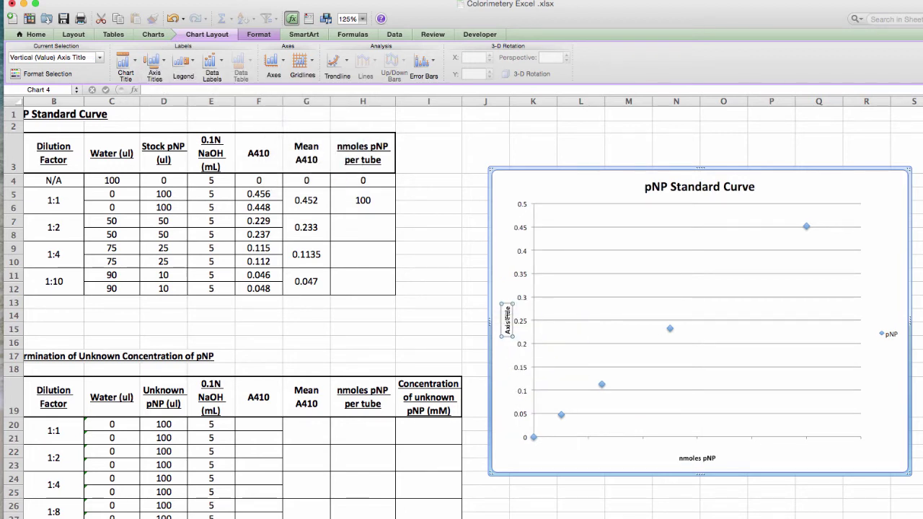
left_click(507, 319)
type("A410")
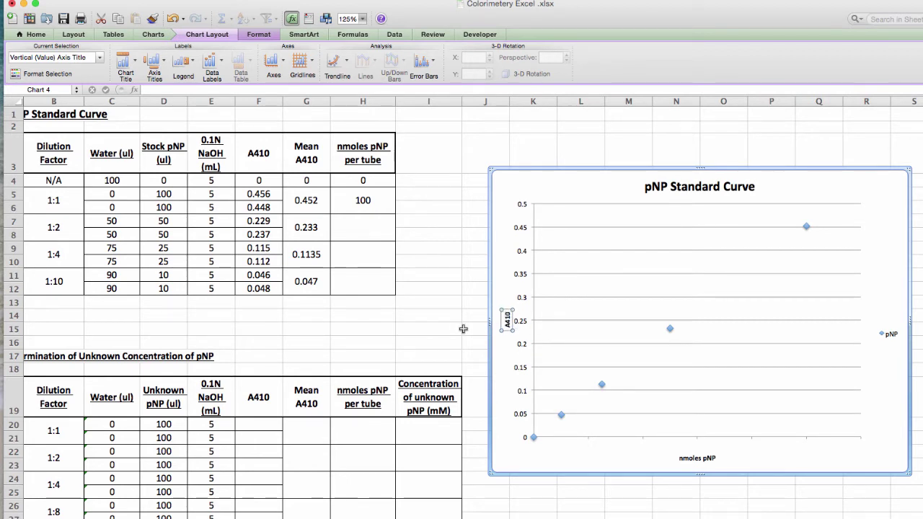
key("BackSpace")
key("BackSpace")
key("BackSpace")
key("BackSpace")
type("Absorbance 410nm")
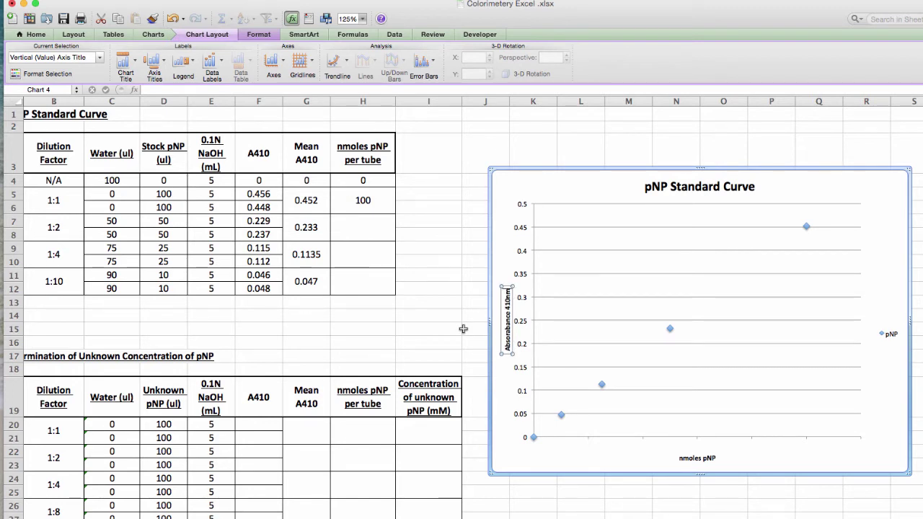
left_click(463, 329)
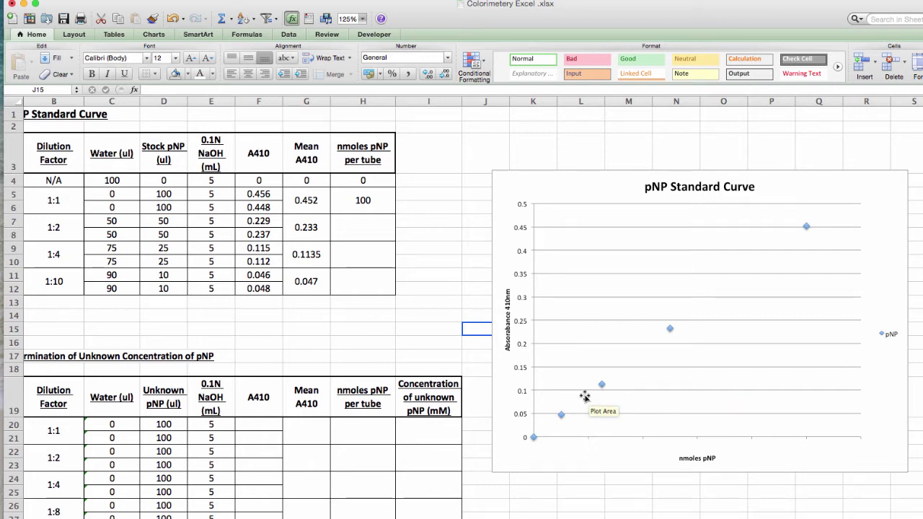
Add a linear trendline to the pNP series, displaying its equation and R-squared value.
mouse_move(806, 228)
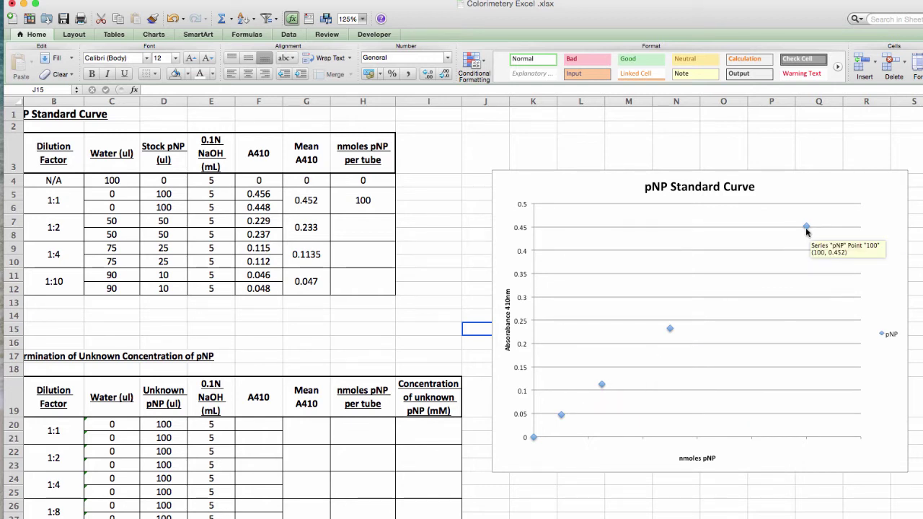
right_click(669, 328)
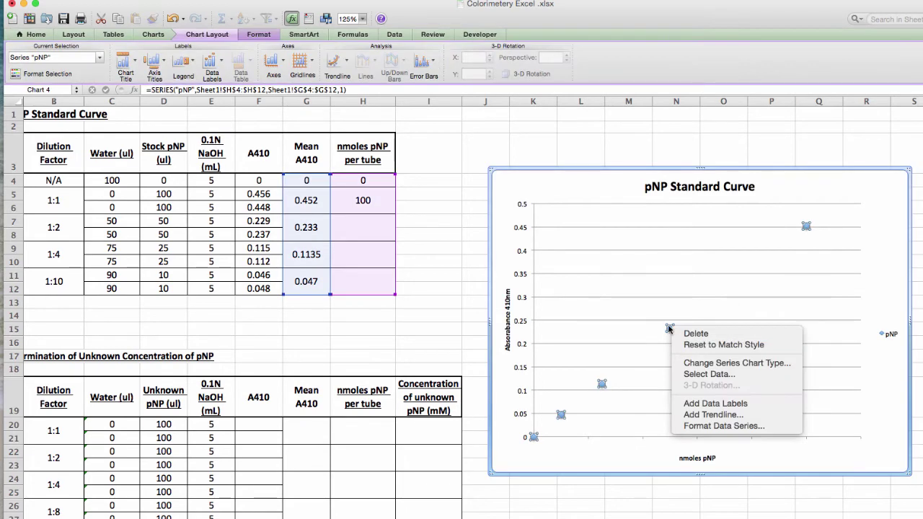
left_click(700, 415)
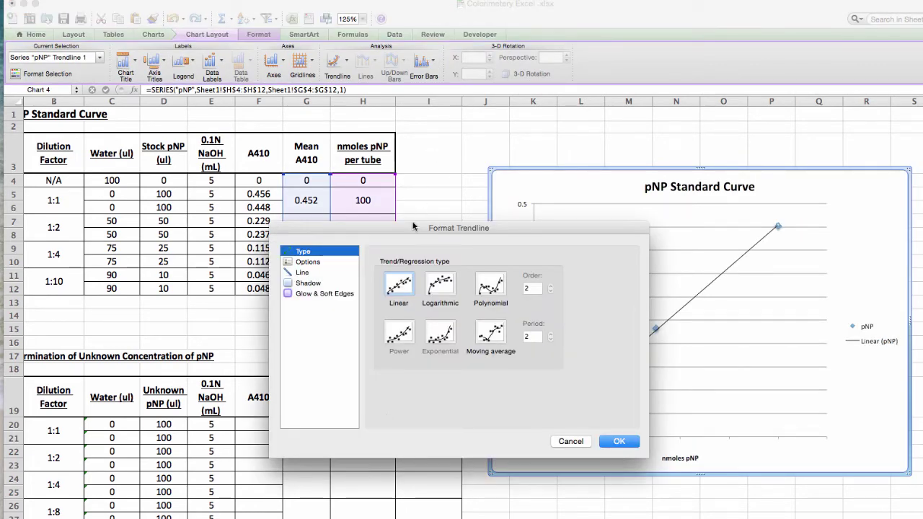
left_click_drag(413, 229, 326, 174)
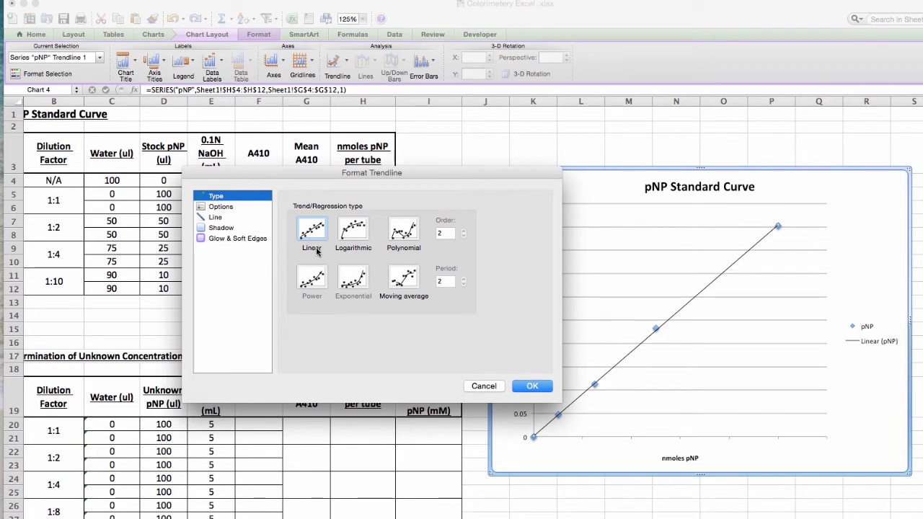
left_click(216, 207)
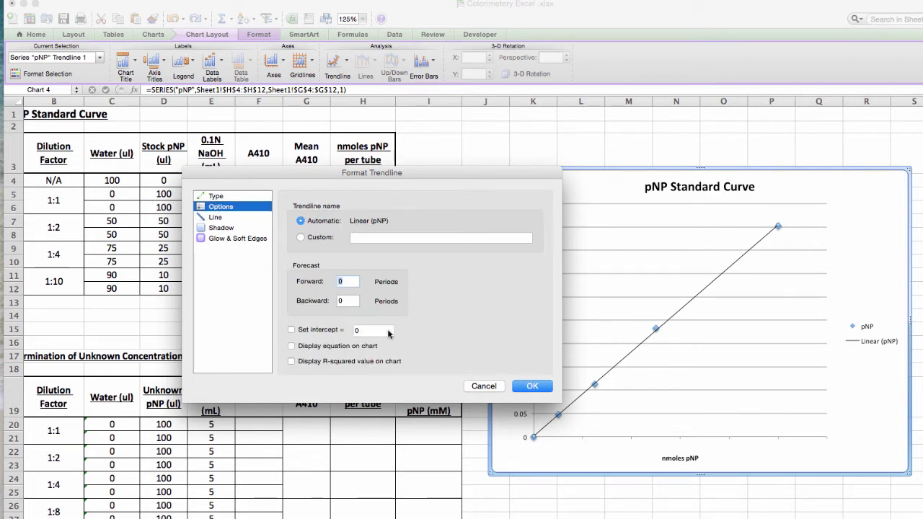
left_click(291, 346)
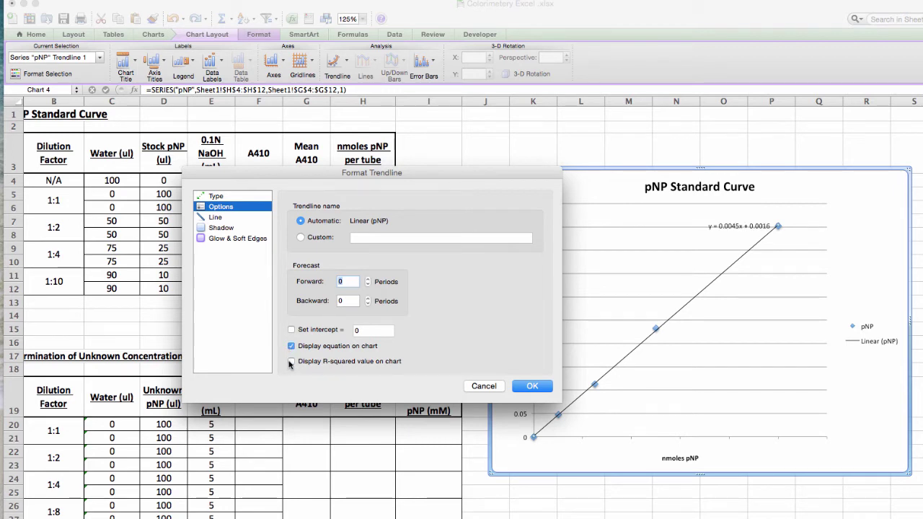
left_click(291, 362)
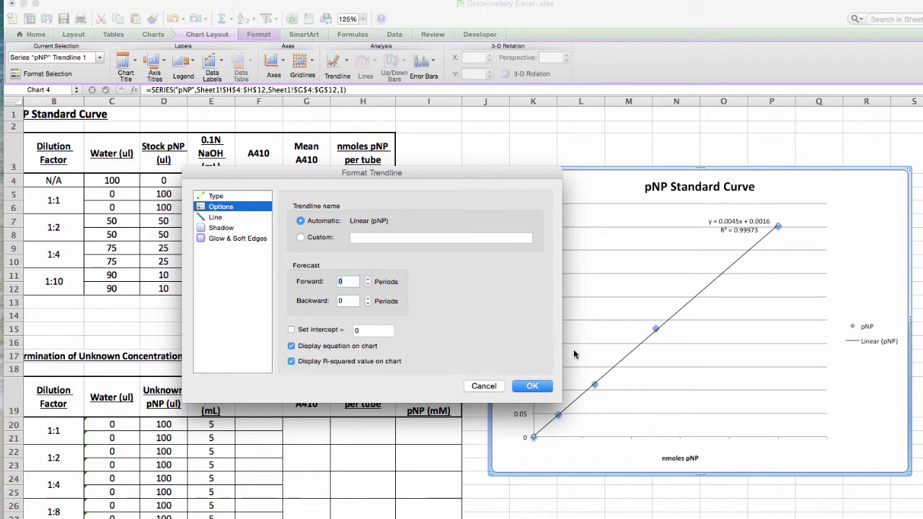
left_click(532, 387)
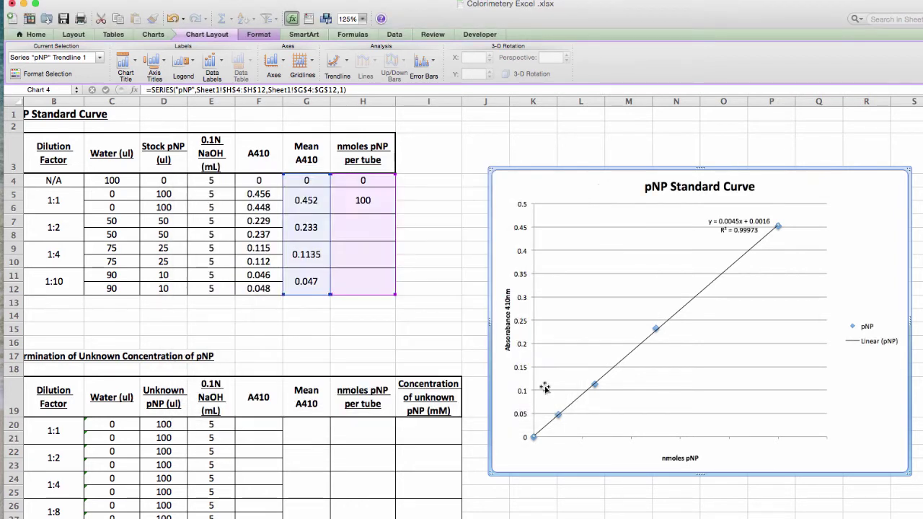
Move the trendline equation label left of the line and set its font size to 14.
left_click(732, 226)
left_click_drag(751, 215, 604, 253)
double_click(604, 254)
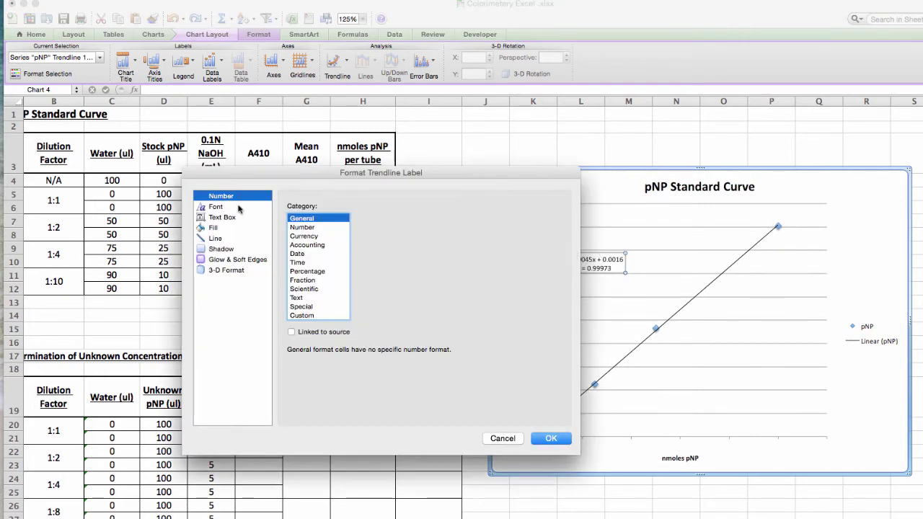
left_click(238, 208)
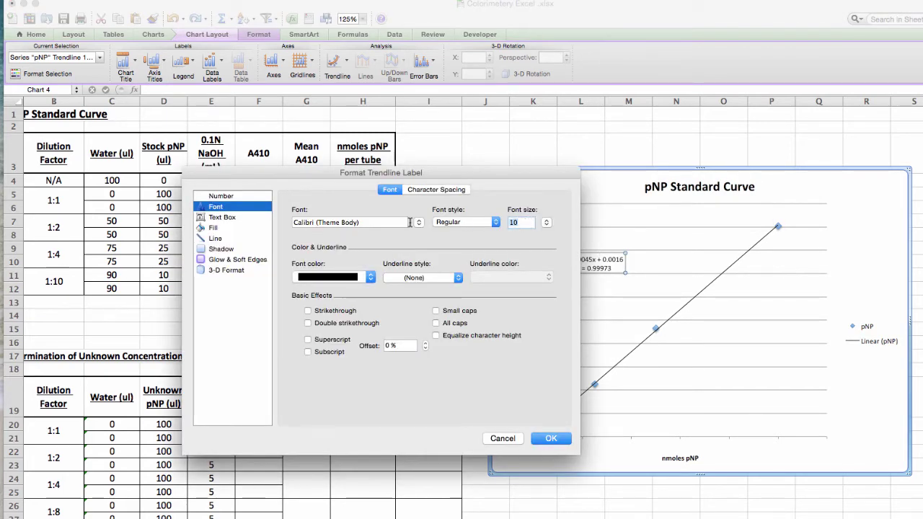
type("14")
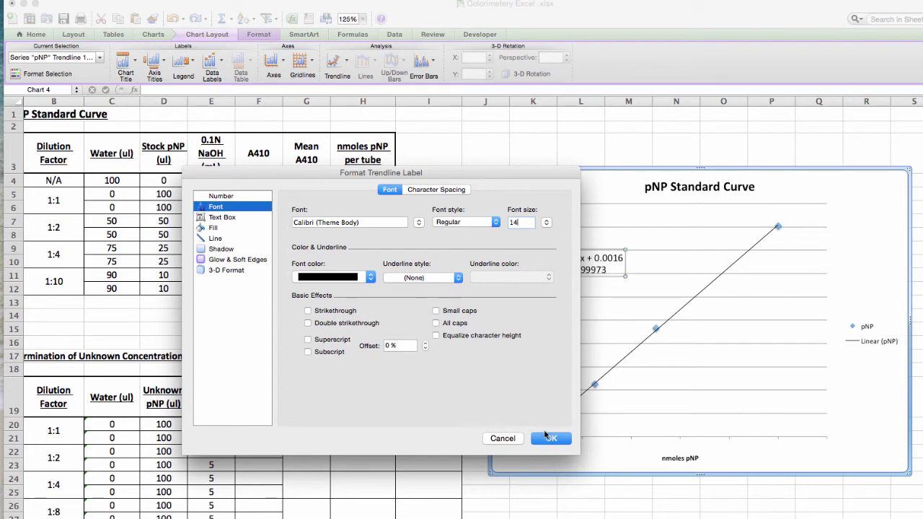
left_click(550, 437)
left_click_drag(615, 252, 623, 254)
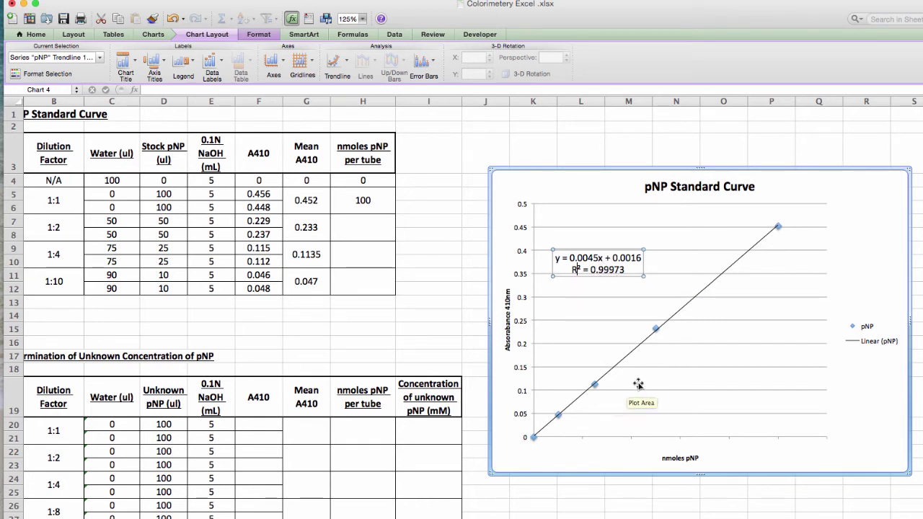
Enter Table 2 A410 readings 0.965, 0.955, 0.501 and 0.493 for tubes 10–13 from F20.
scroll(638, 384, "left", 2)
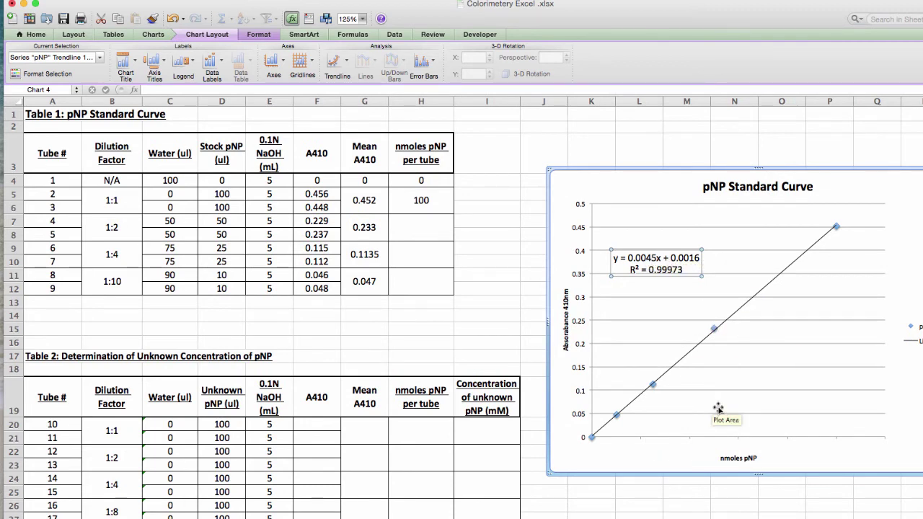
scroll(717, 408, "down", 2)
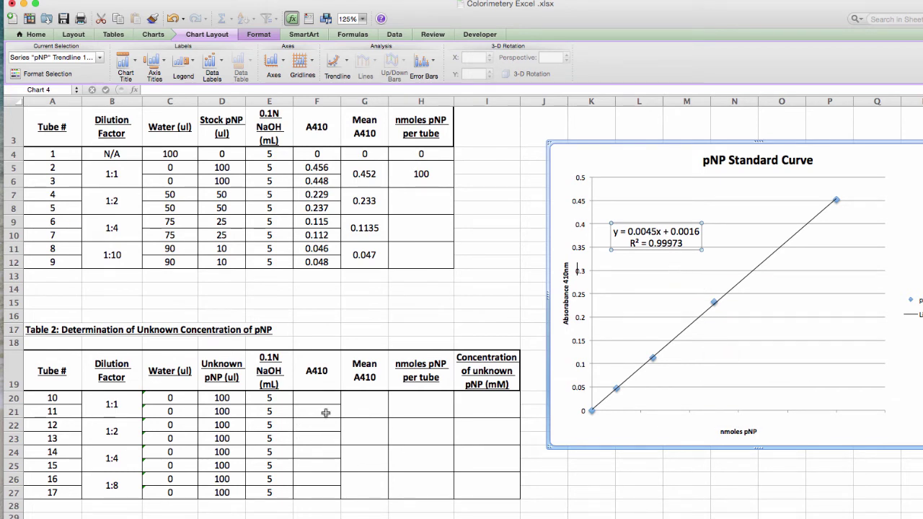
scroll(326, 412, "down", 2)
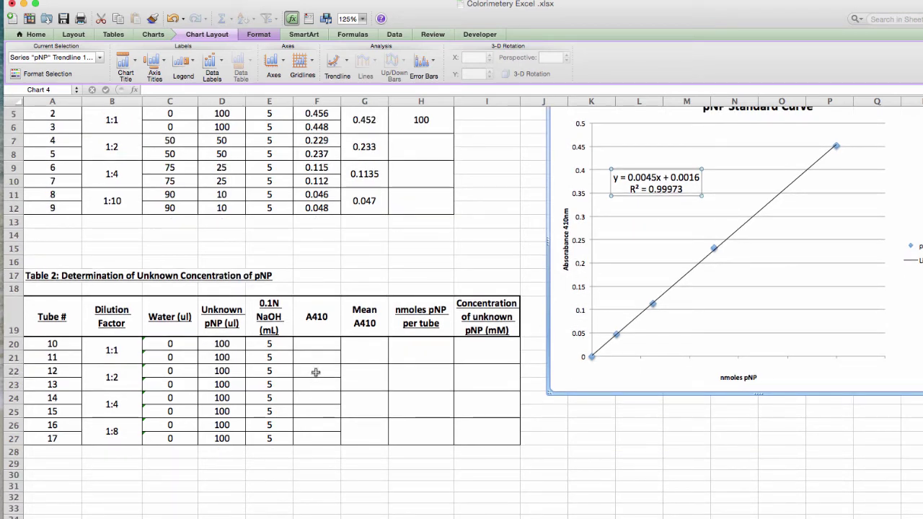
left_click(305, 344)
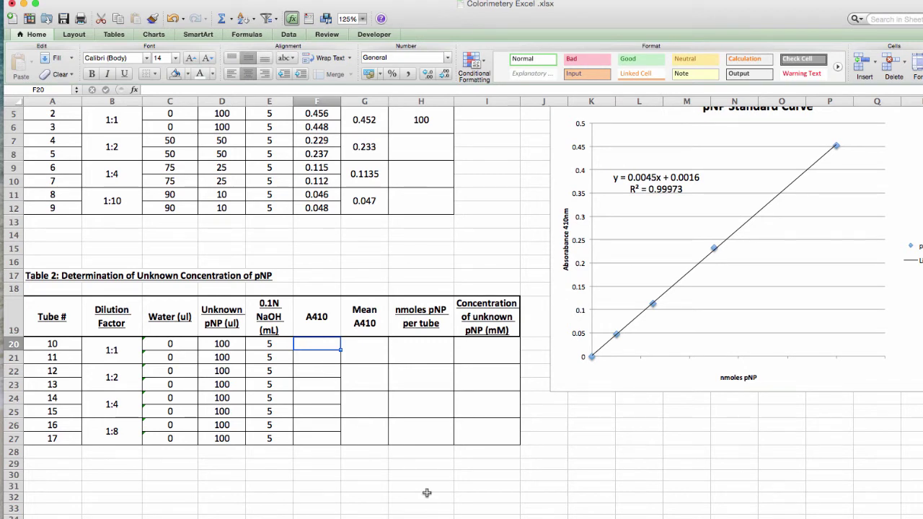
type(".965")
key("Return")
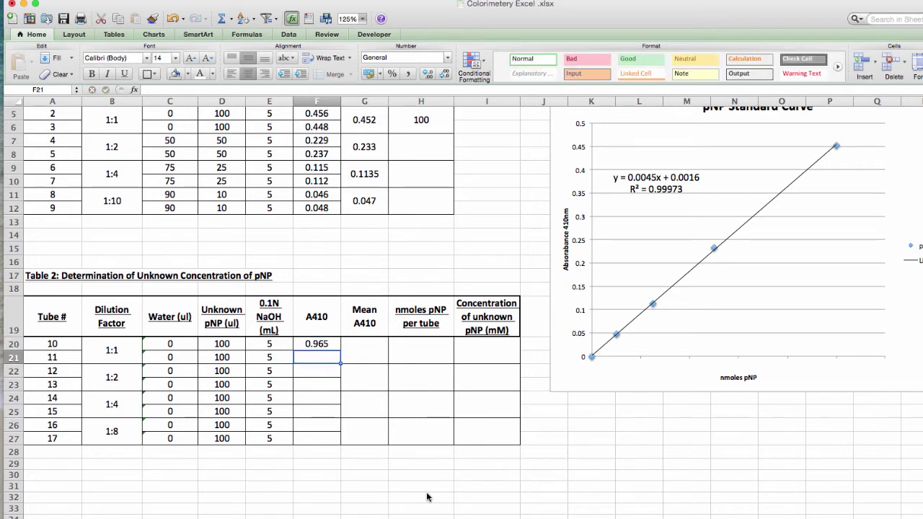
type(".9")
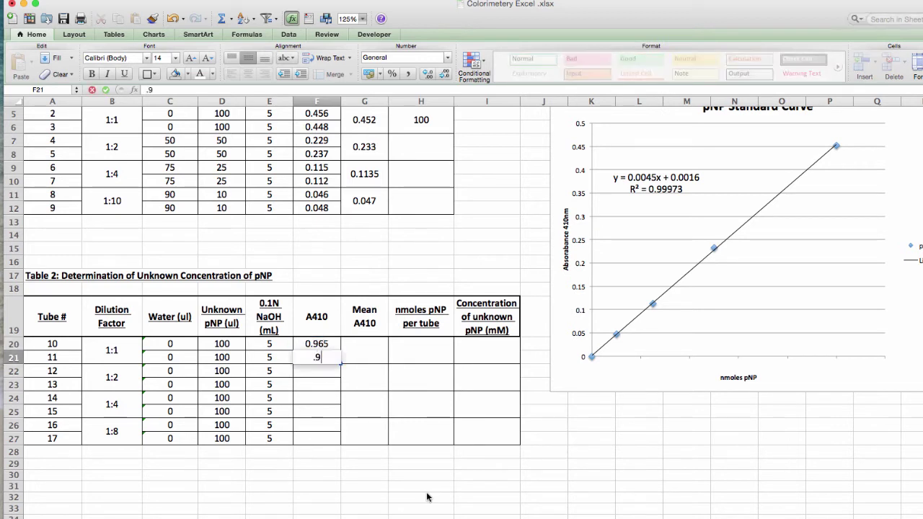
type("55")
key("Return")
type(".")
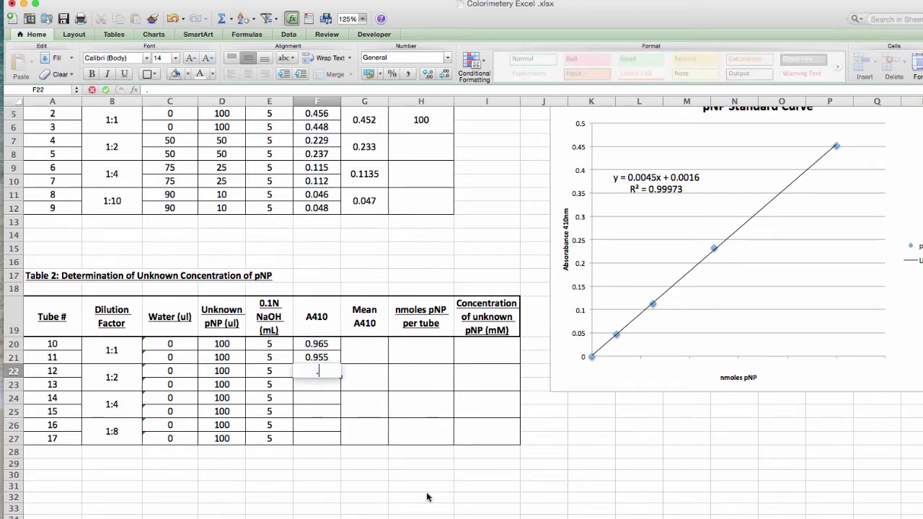
type("501")
key("Return")
type(".493")
key("Return")
Enter A410 readings 0.254, 0.235, 0.125 and 0.114 for tubes 14–17, down to F27.
type(".2")
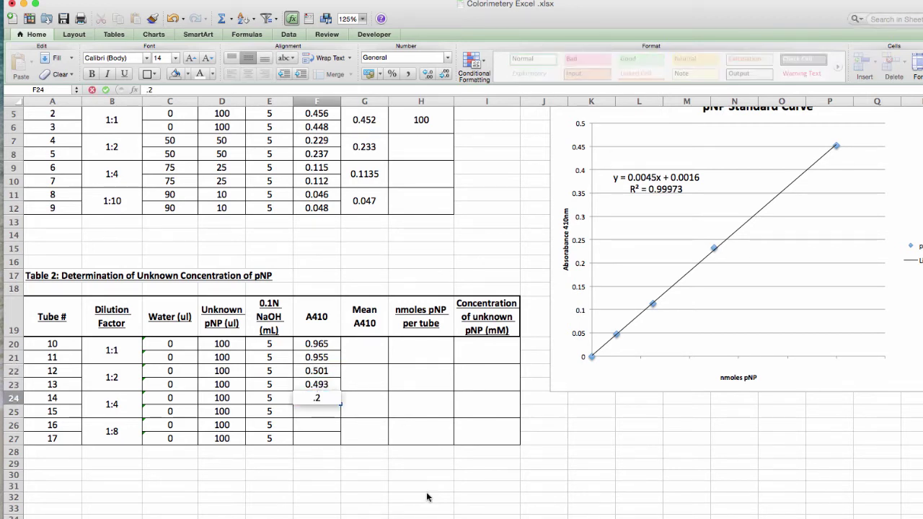
type("54")
key("Return")
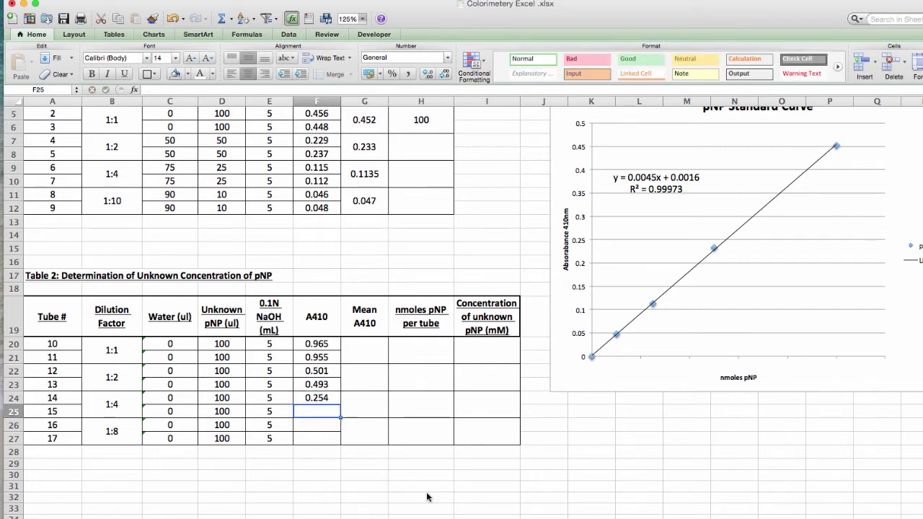
type(".235")
key("Return")
type(".125")
key("Return")
type(".114")
key("Return")
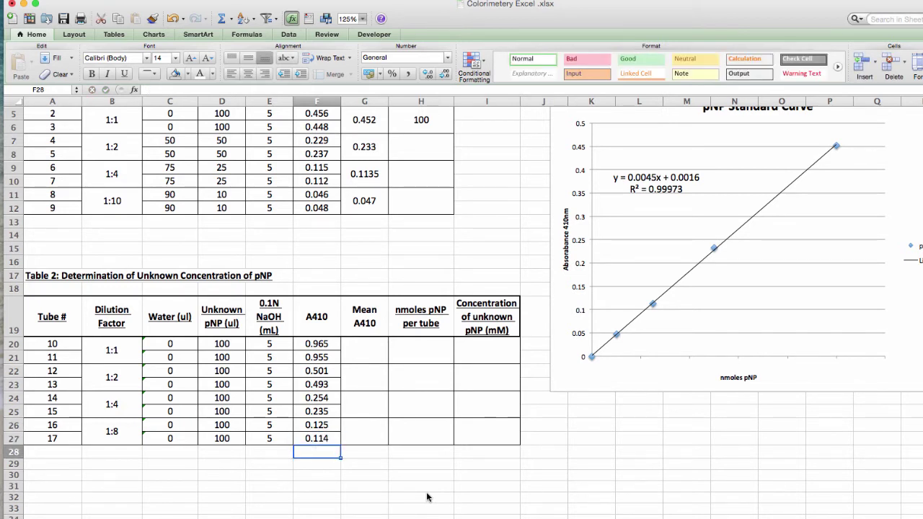
Fill G20 to row 27 with =AVERAGE(F20,F21), giving means 0.96, 0.497, 0.2445 and 0.1195.
left_click(374, 354)
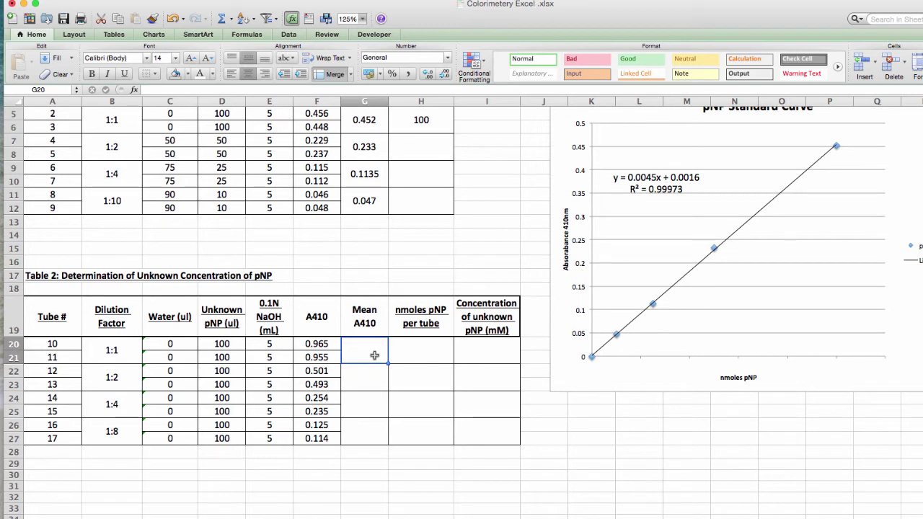
type("=aver")
key("Tab")
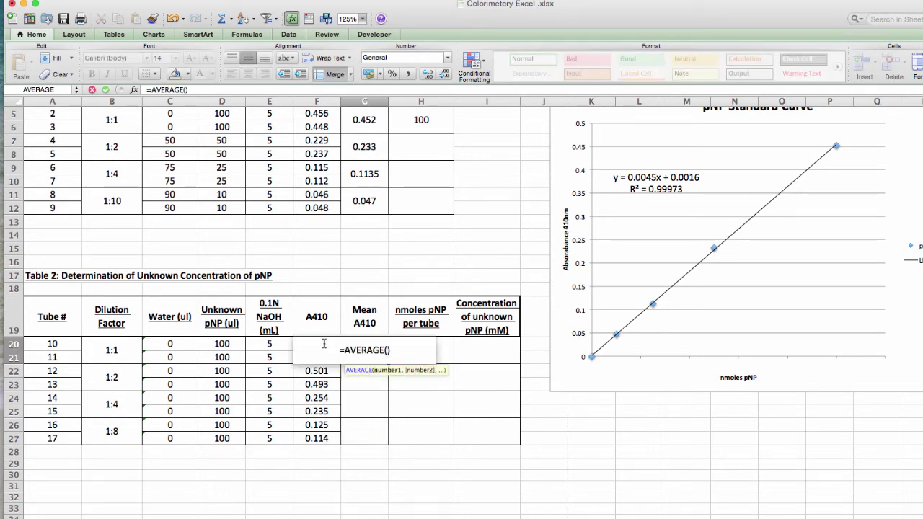
type("F20,F21")
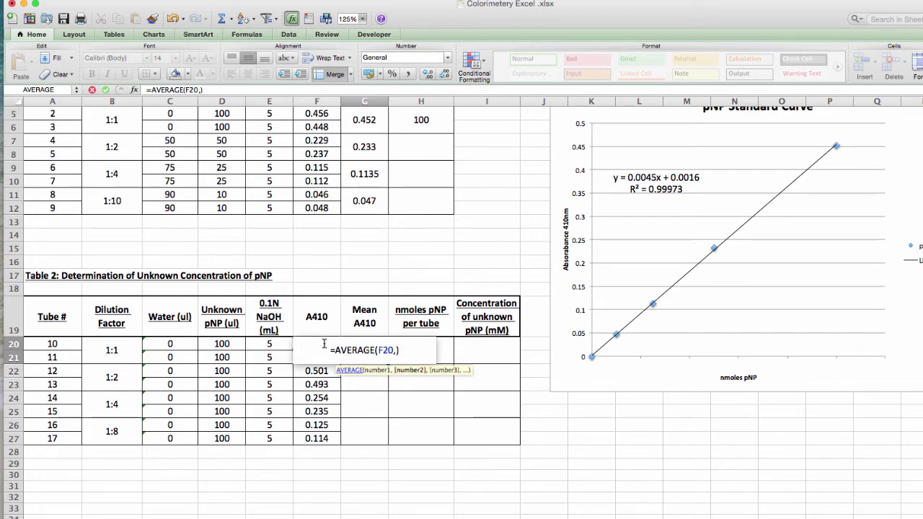
key("Return")
left_click(360, 351)
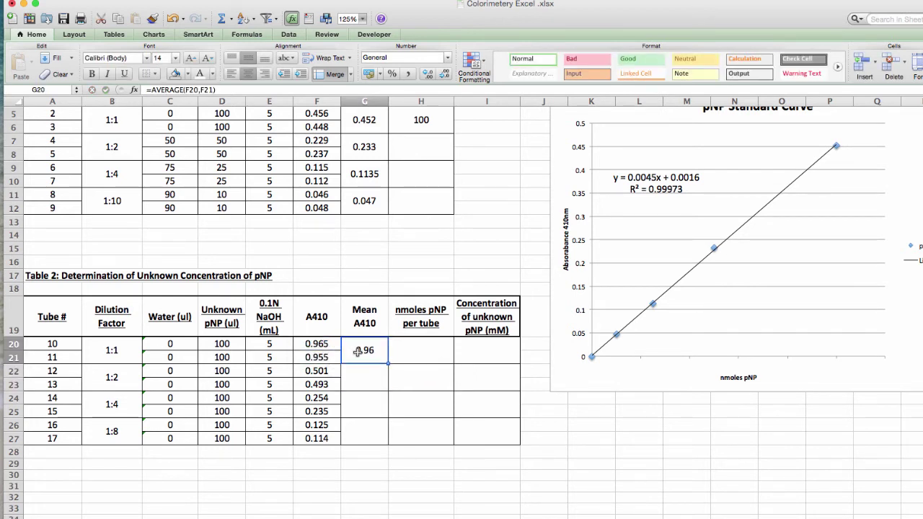
left_click_drag(387, 363, 387, 443)
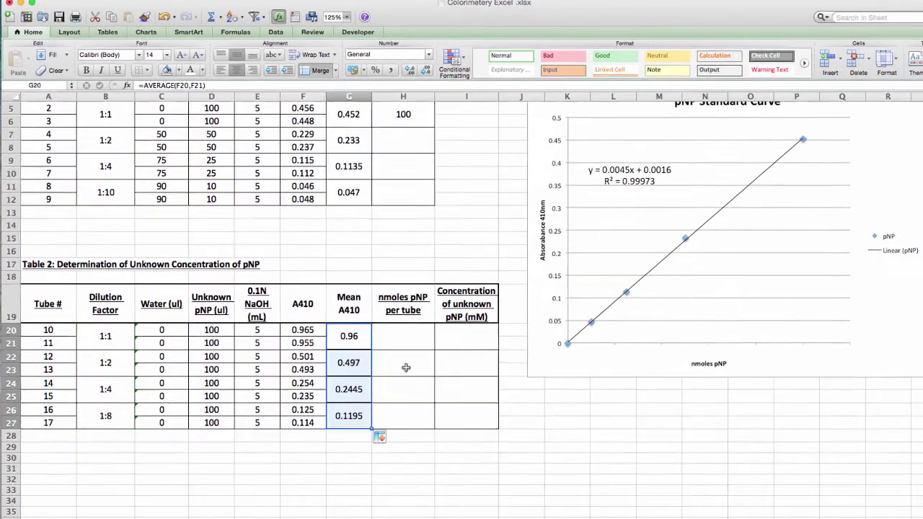
scroll(405, 367, "up", 2)
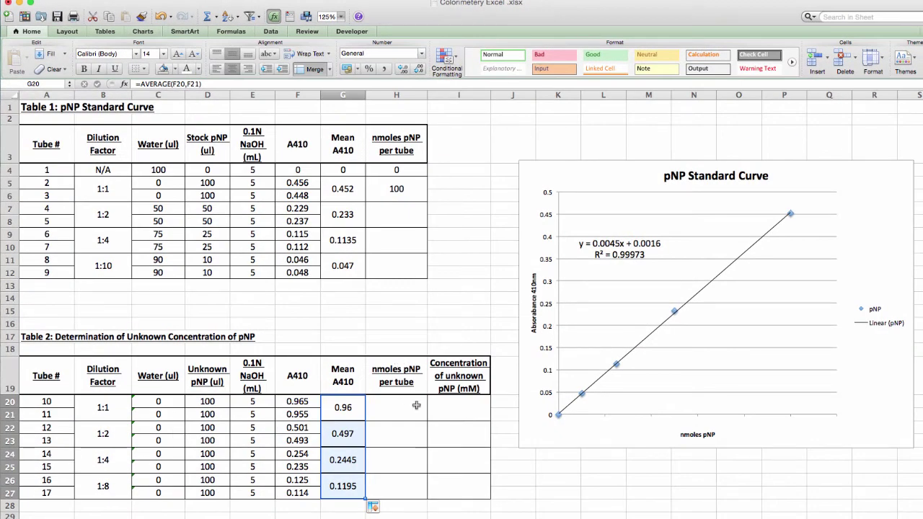
Shade cells H20:I23 grey for the 1:1 and 1:2 dilution rows.
left_click(356, 415)
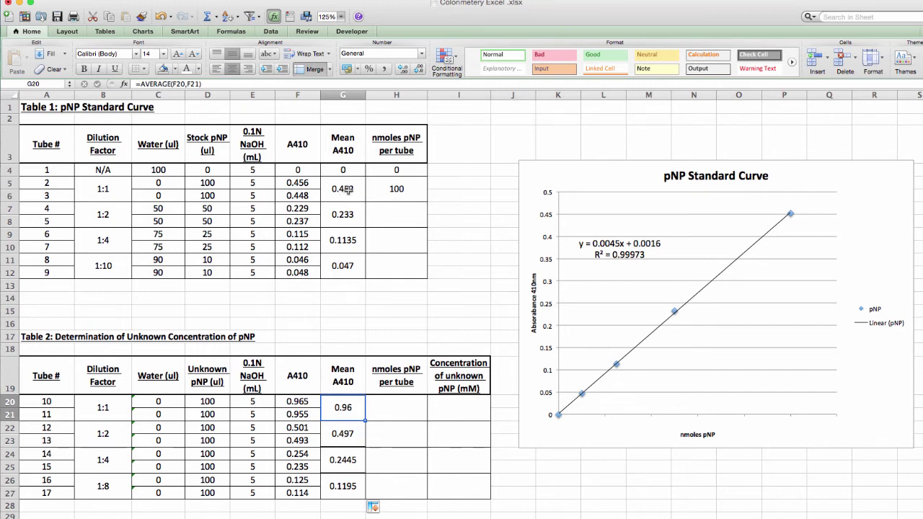
left_click_drag(384, 411, 457, 415)
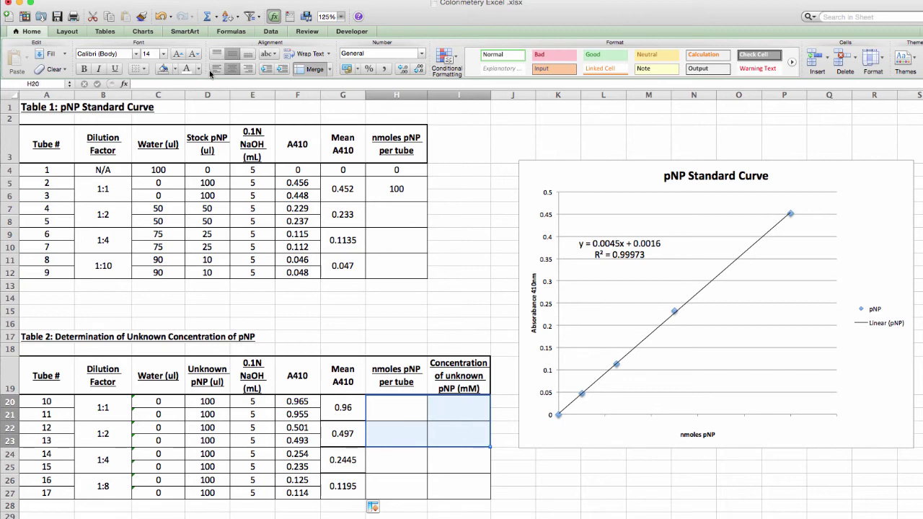
left_click(174, 70)
left_click(159, 130)
left_click(444, 387)
Review the average formulas in G24 and G26.
scroll(445, 387, "down", 1)
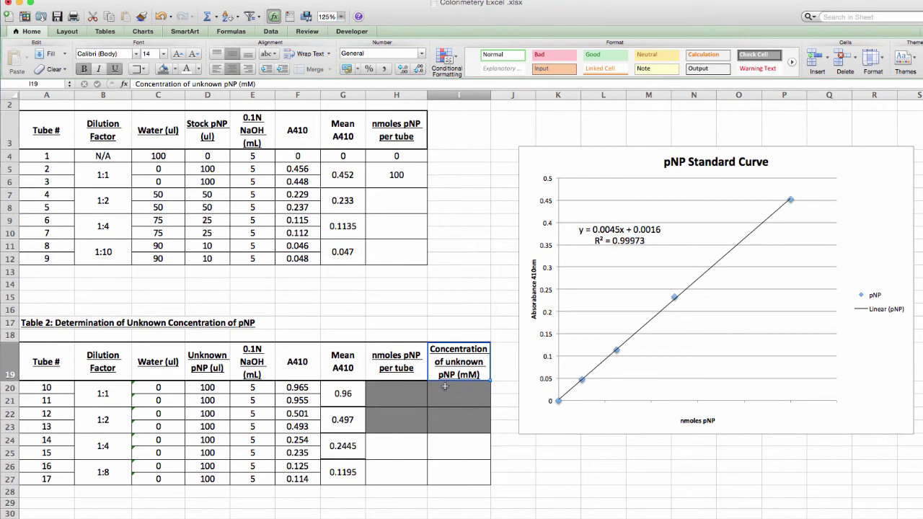
scroll(477, 490, "down", 1)
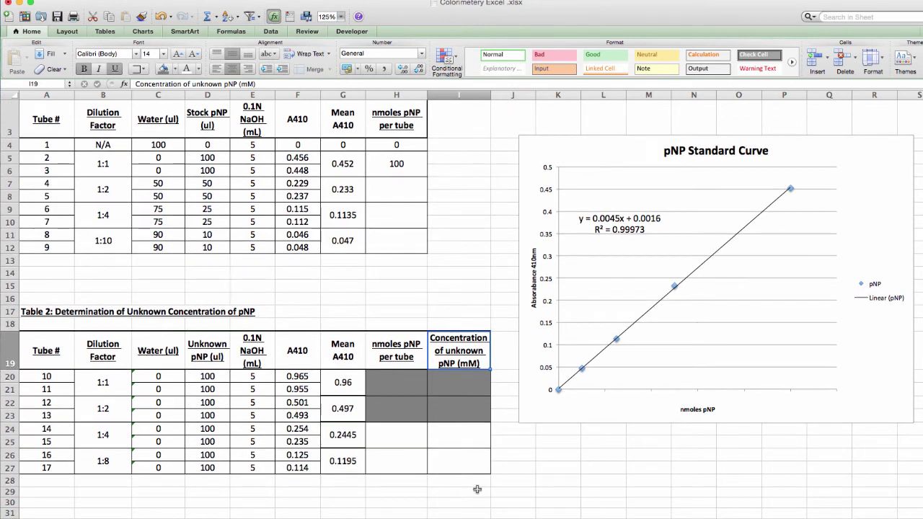
left_click(402, 439)
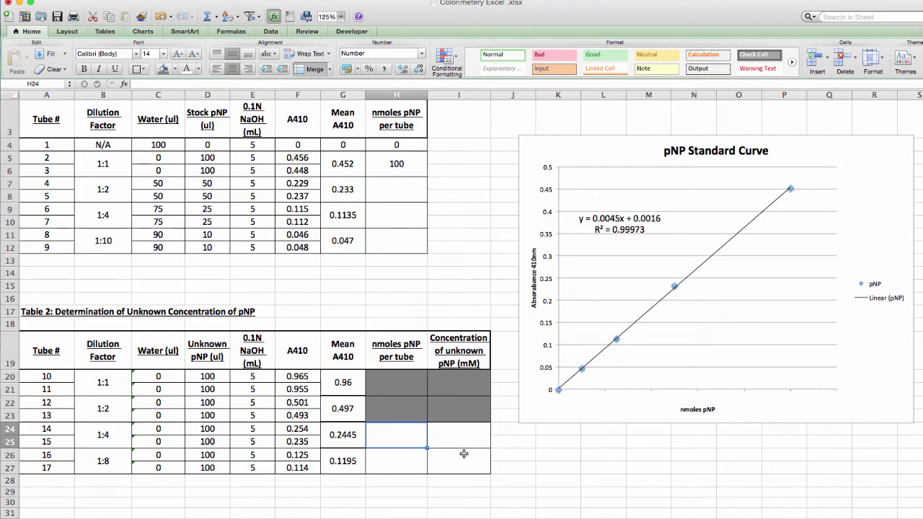
left_click(338, 438)
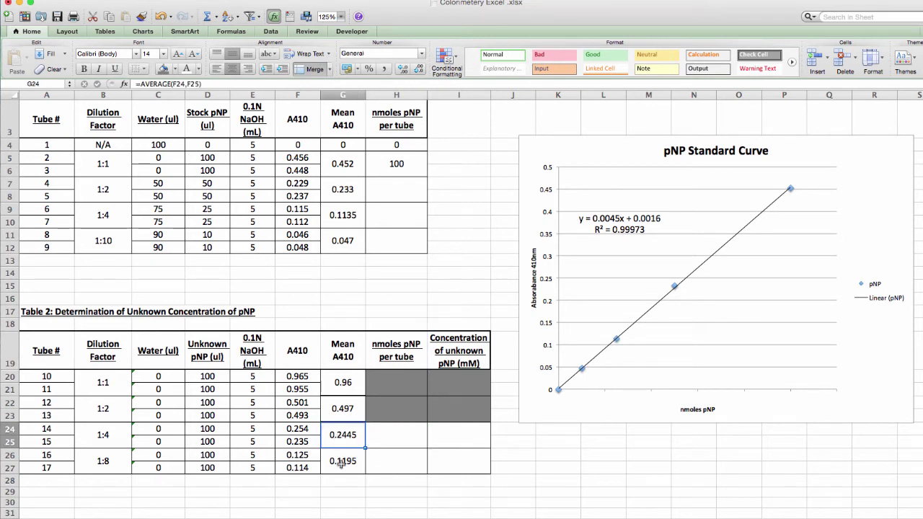
left_click(340, 462)
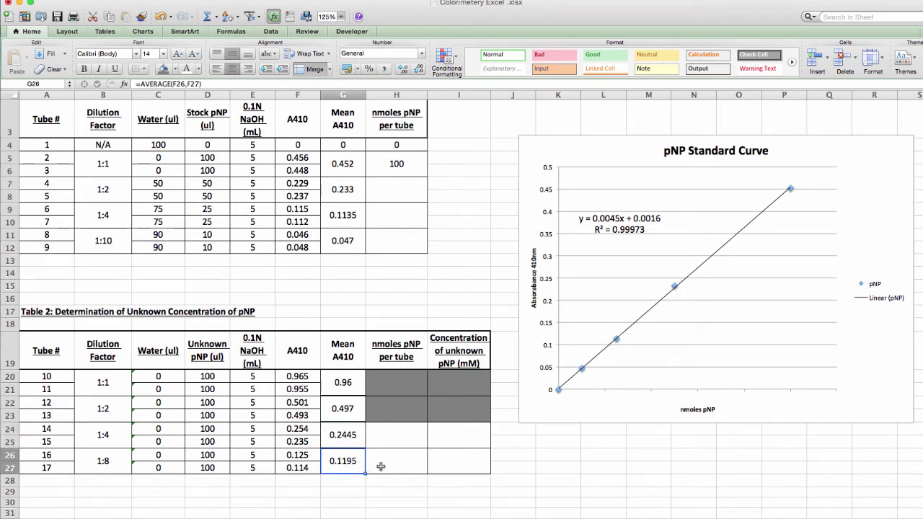
left_click(334, 435)
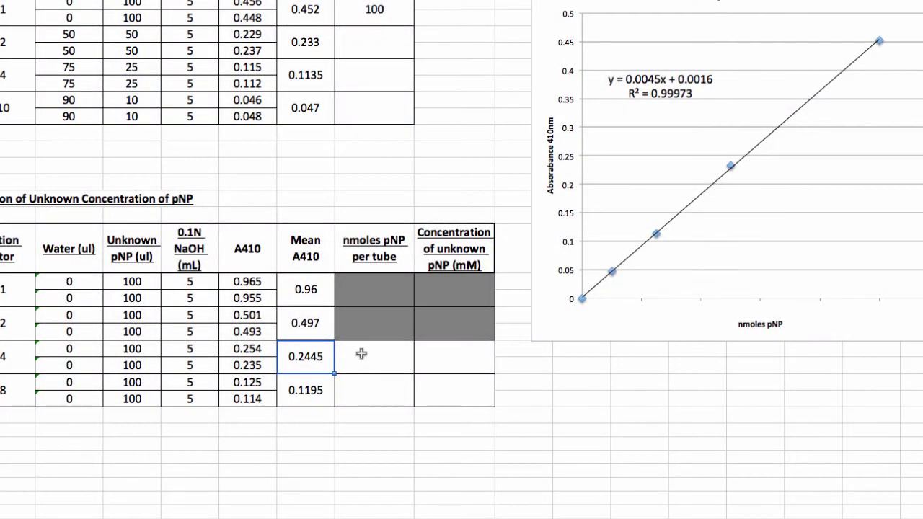
Enter 52.97 nmoles pNP per tube in H24 for the 1:4 dilution.
left_click(361, 353)
type("52.97")
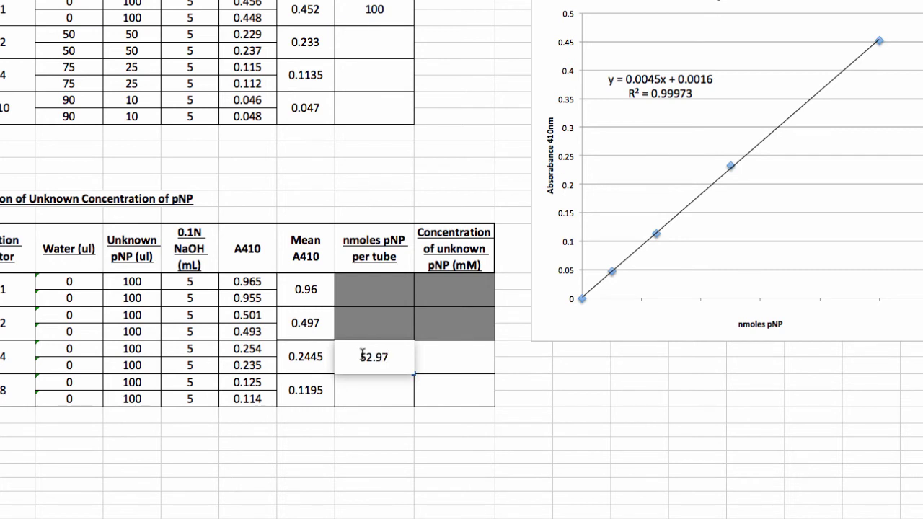
key("Return")
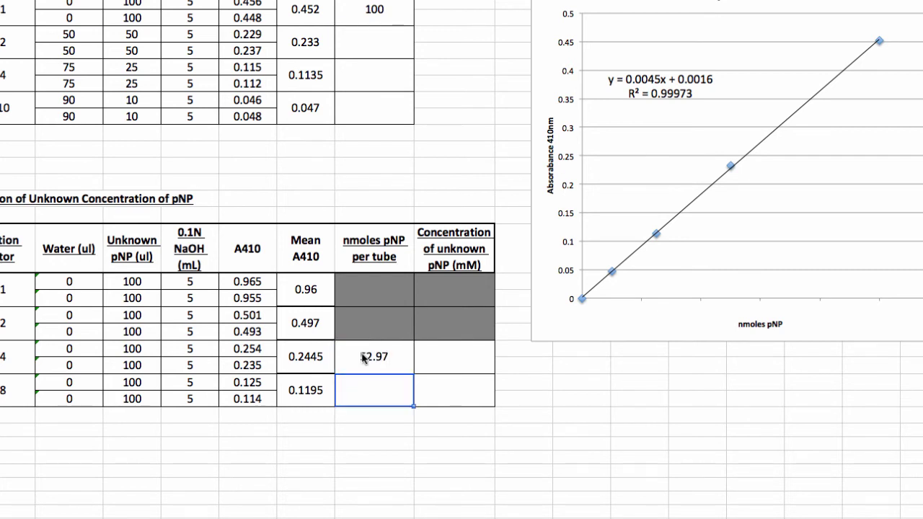
left_click(307, 401)
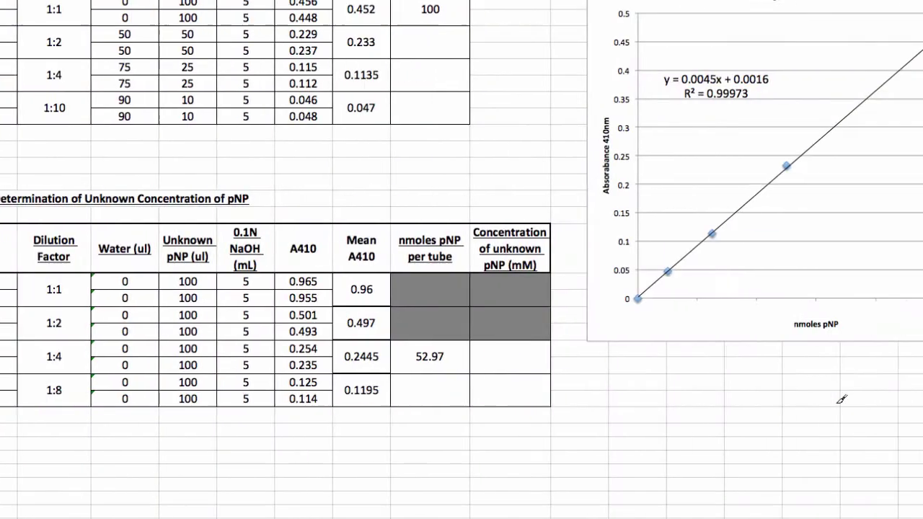
Enter 26.20 nmoles pNP per tube in H26 for the 1:8 dilution.
left_click(378, 393)
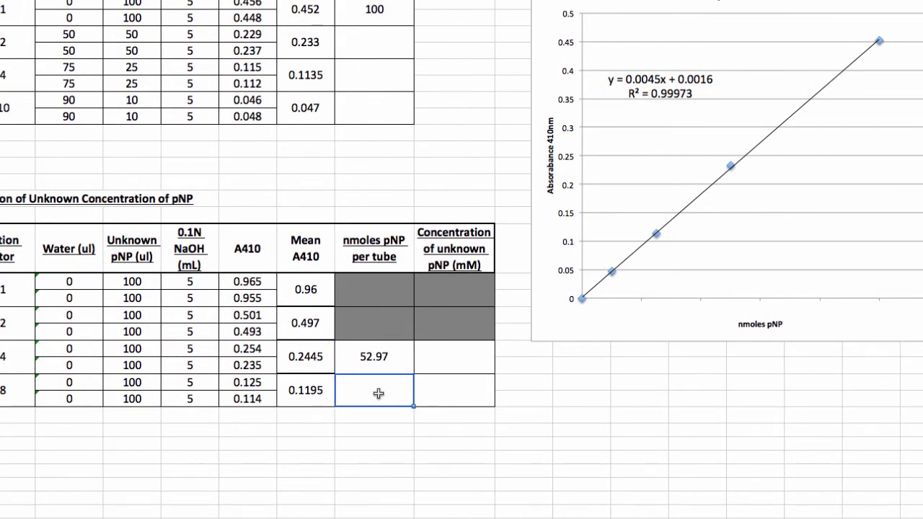
type("26.20")
key("Return")
left_click(380, 396)
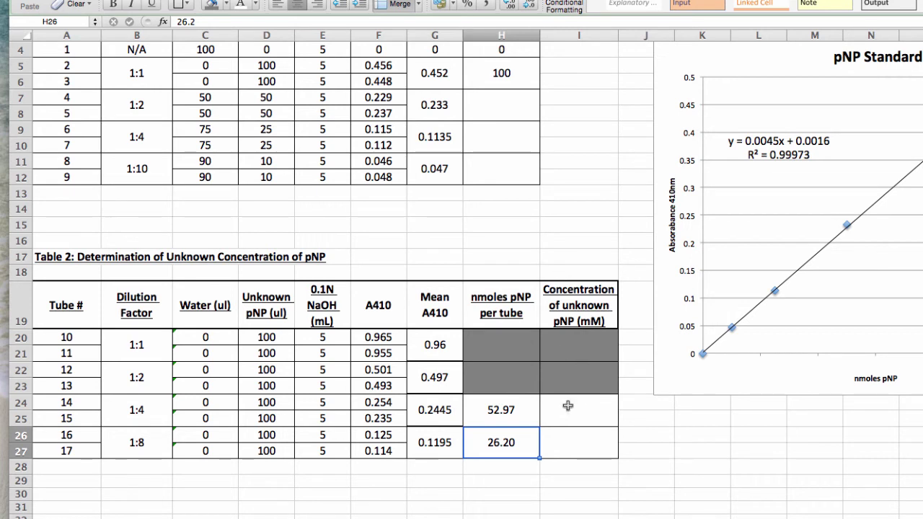
Review the 1:4 and 1:8 concentration cells and the 52.97 nmoles value.
left_click(568, 406)
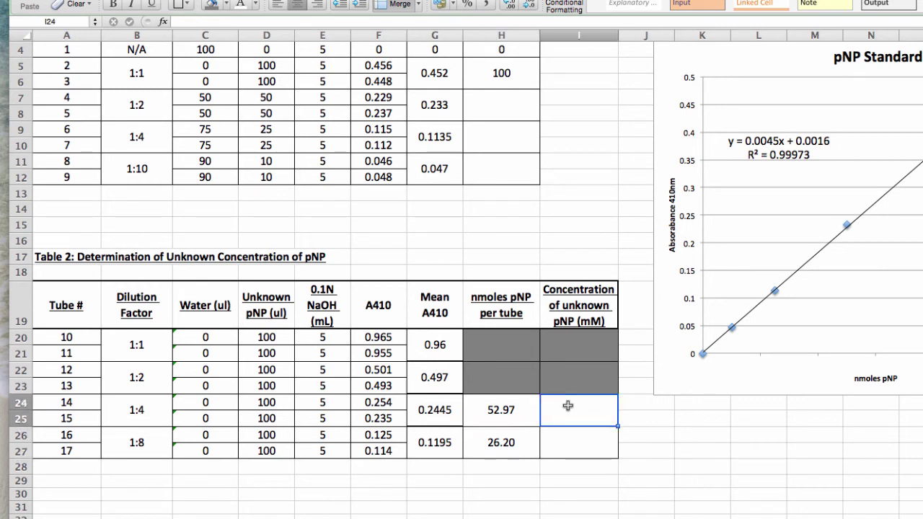
left_click(568, 447)
left_click(563, 418)
left_click(498, 417)
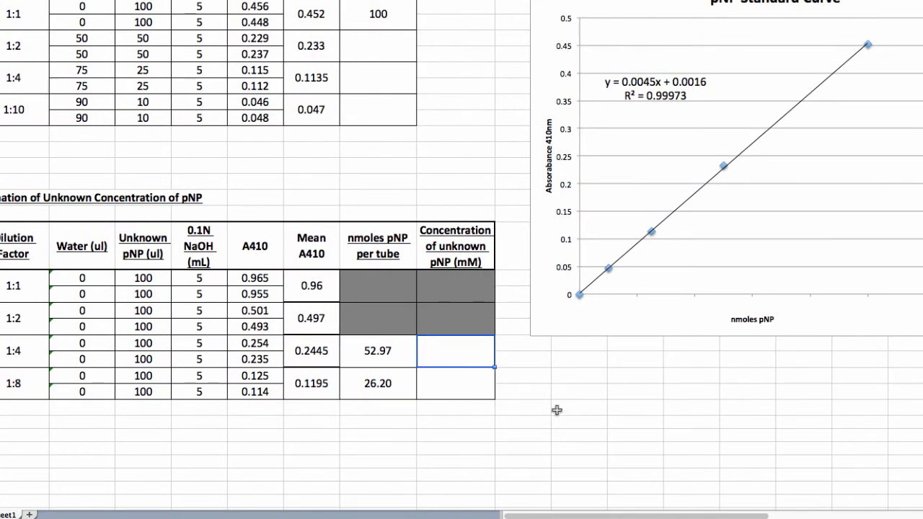
Enter 2.12 mM as the 1:4 unknown pNP concentration in I24.
type("2.12")
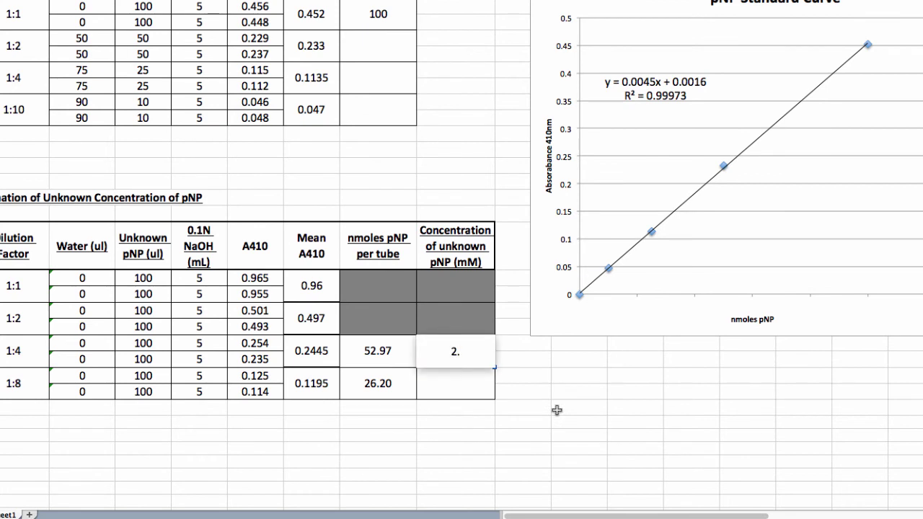
key("Return")
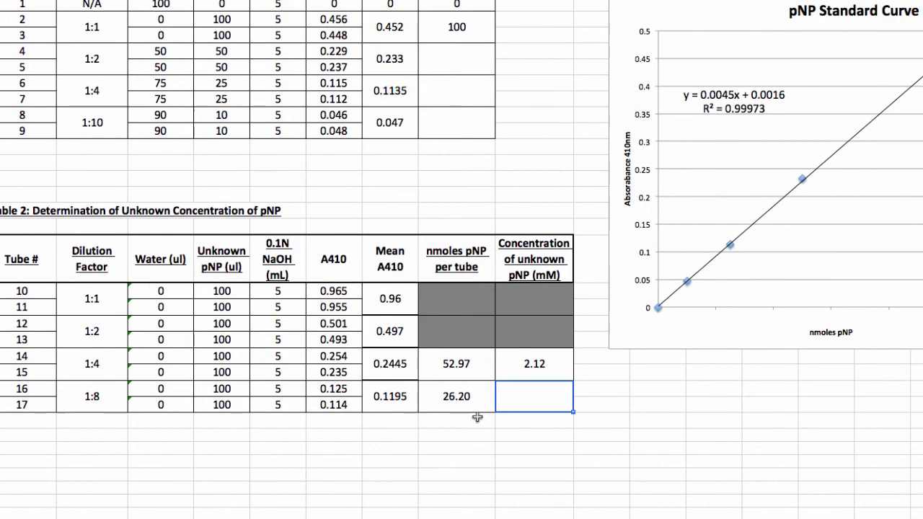
Enter 2.1 mM for the 1:8 concentration and add an 'Average' label below the table.
type("2.1")
key("Return")
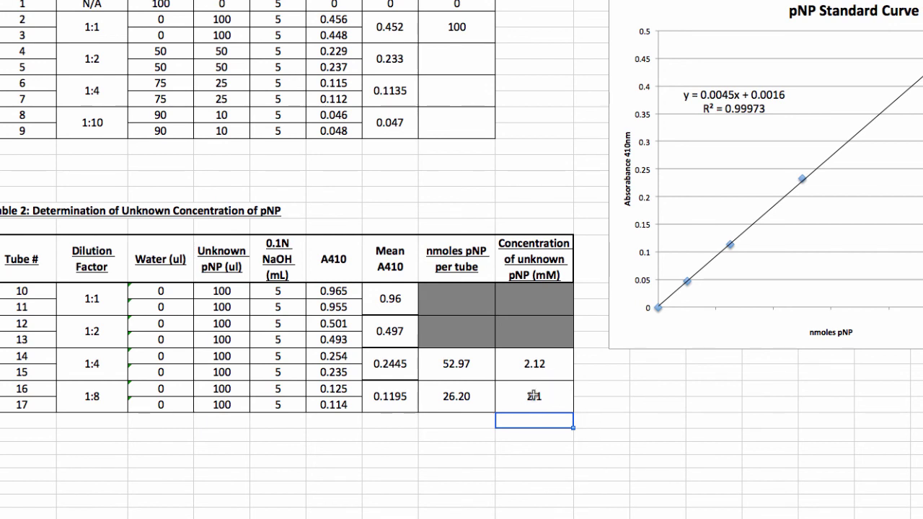
type("Average")
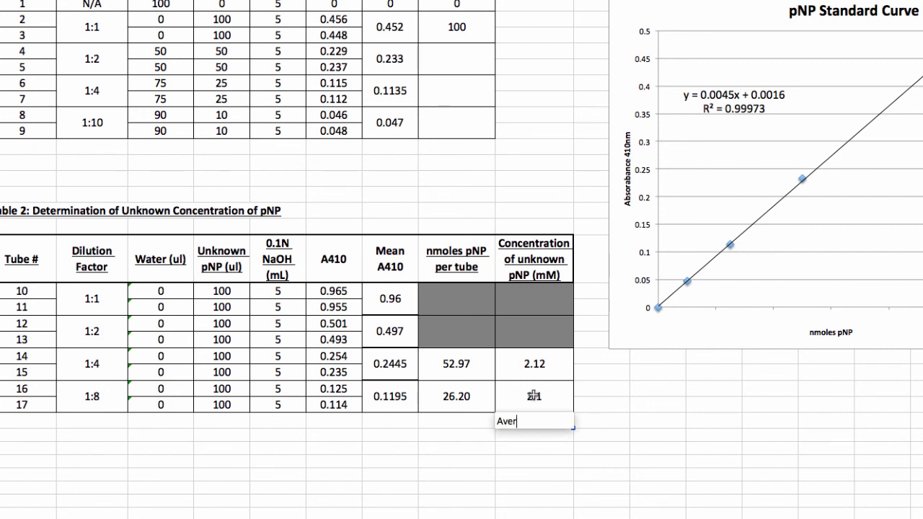
key("Tab")
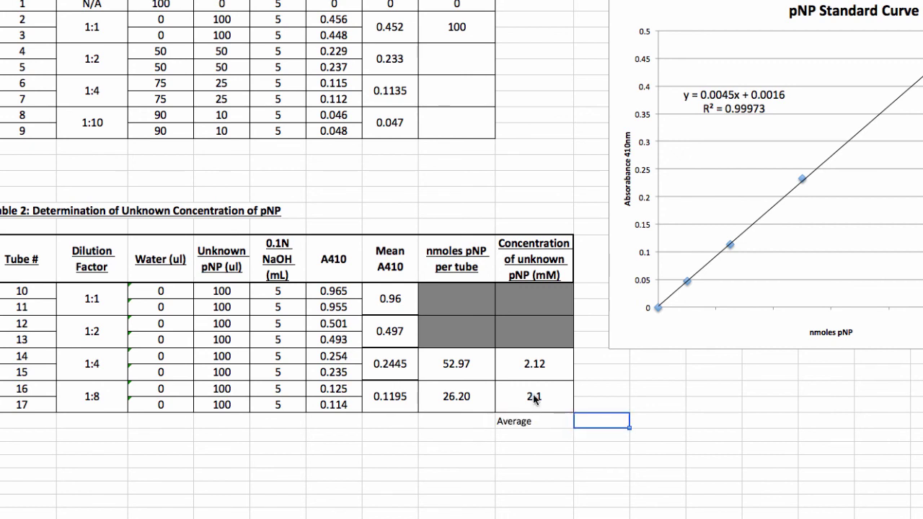
Beside the label, average the two unknown concentrations with AVERAGE, giving 2.11 mM.
type("=aver")
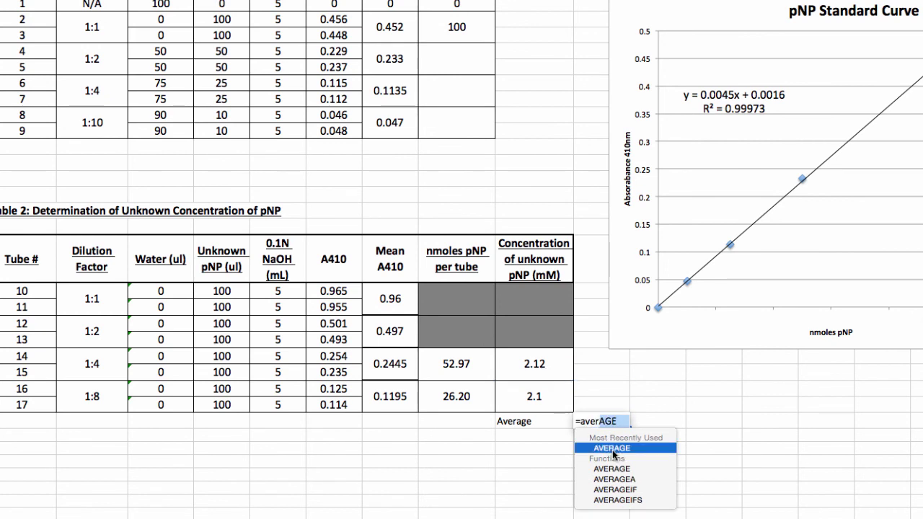
double_click(612, 449)
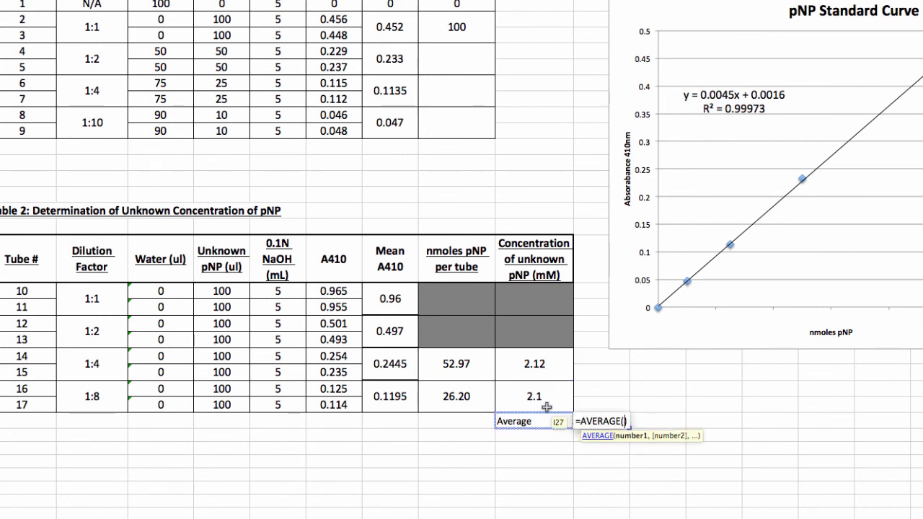
left_click(531, 362)
left_click_drag(531, 363, 537, 398)
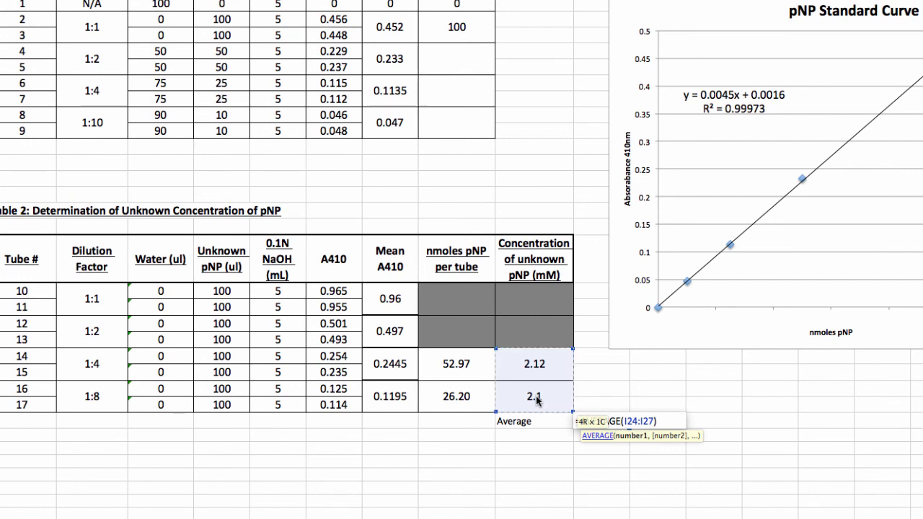
key("Return")
key("Up")
key("Right")
left_click_drag(533, 421, 598, 420)
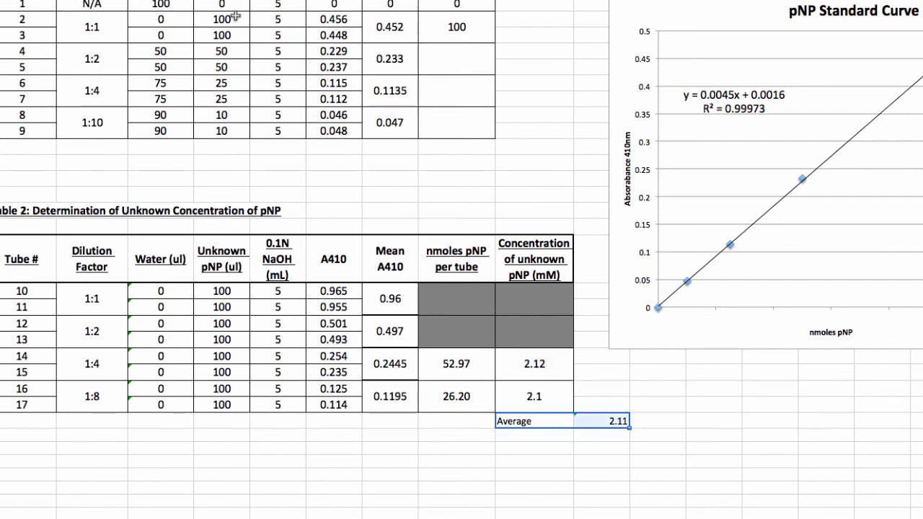
left_click(601, 446)
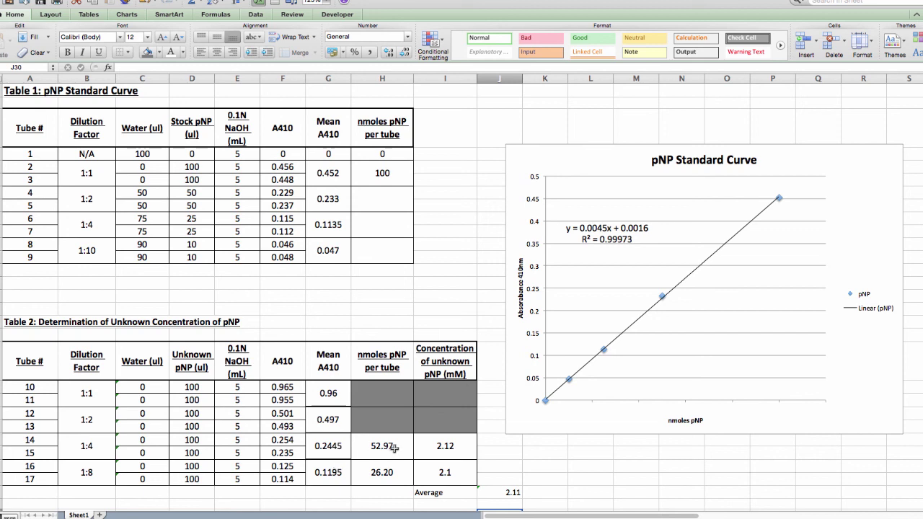
left_click(339, 447)
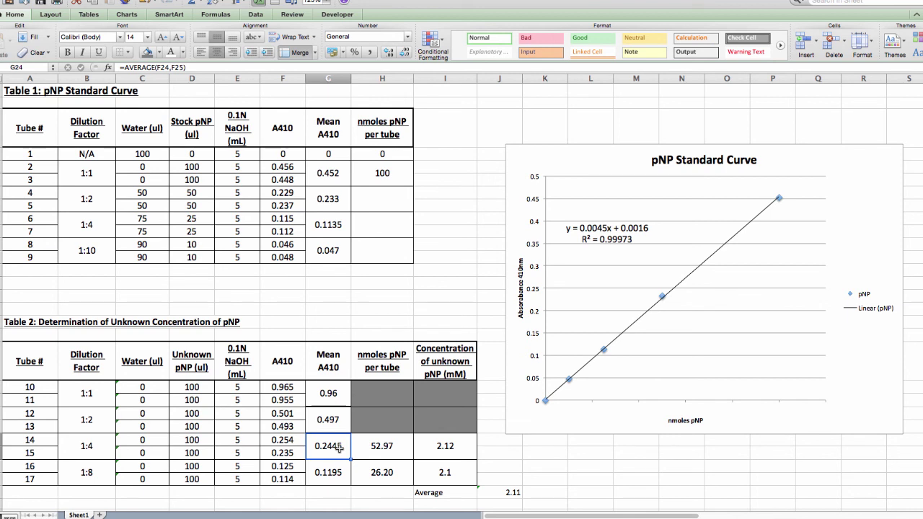
left_click(382, 448)
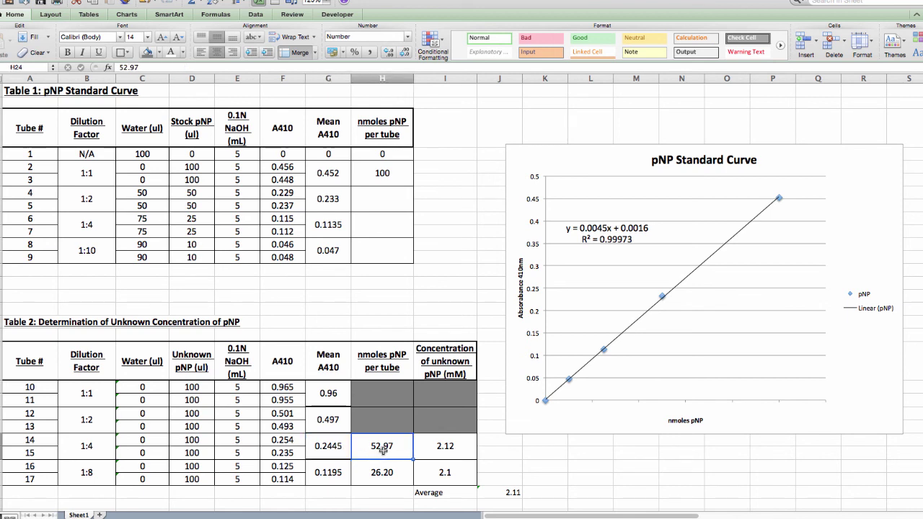
left_click(439, 445)
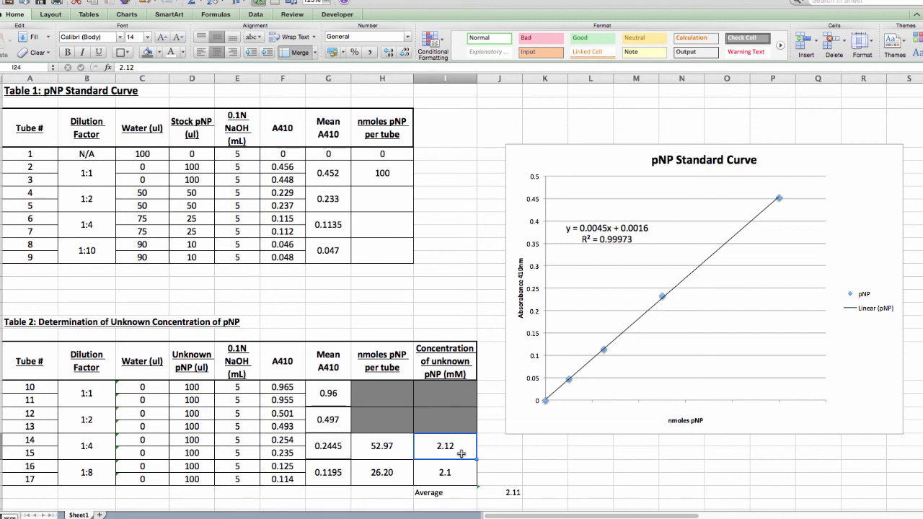
left_click_drag(451, 447, 450, 470)
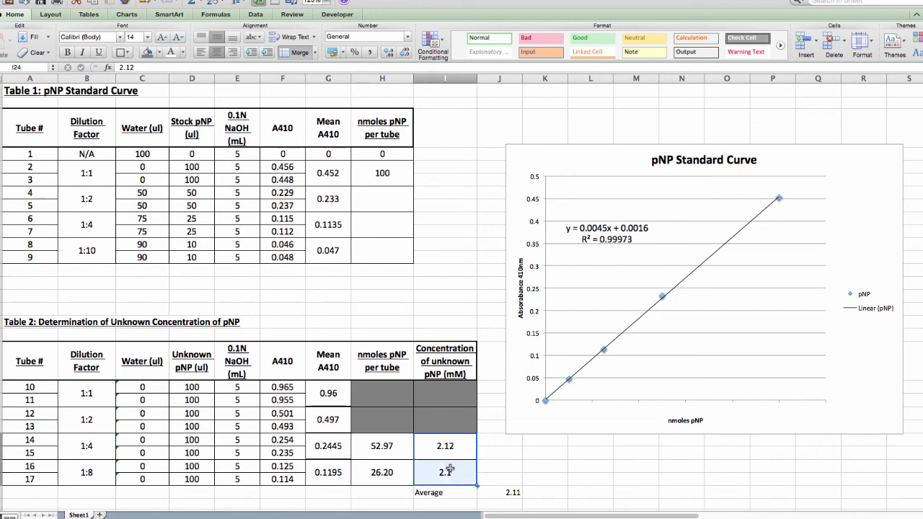
left_click(449, 446)
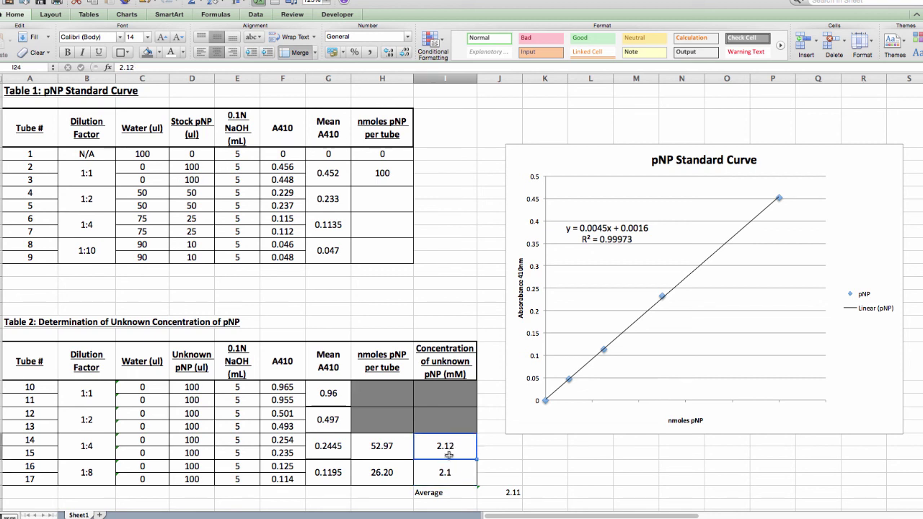
left_click_drag(447, 454, 447, 472)
left_click(497, 492)
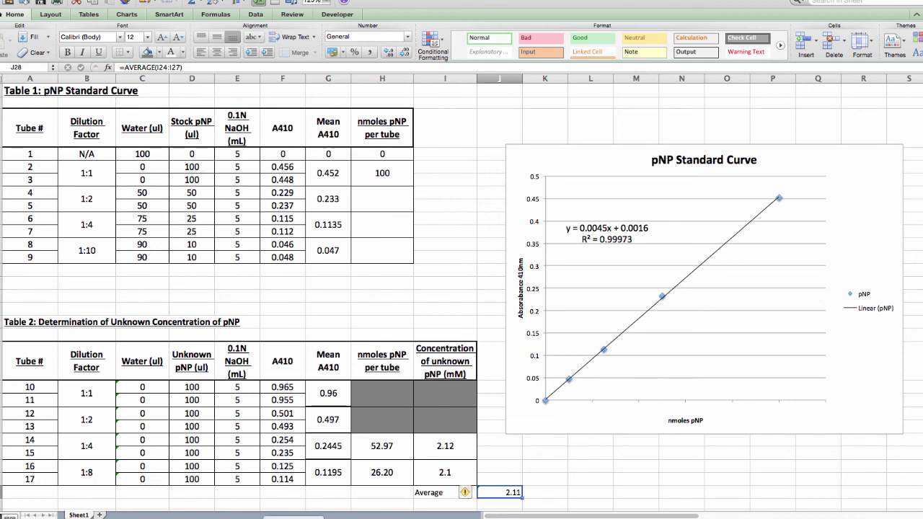
left_click(632, 167)
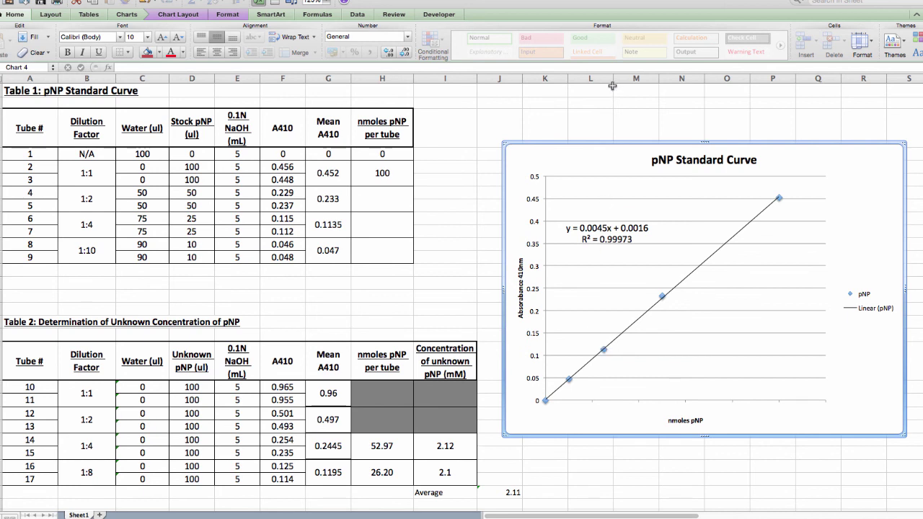
right_click(591, 142)
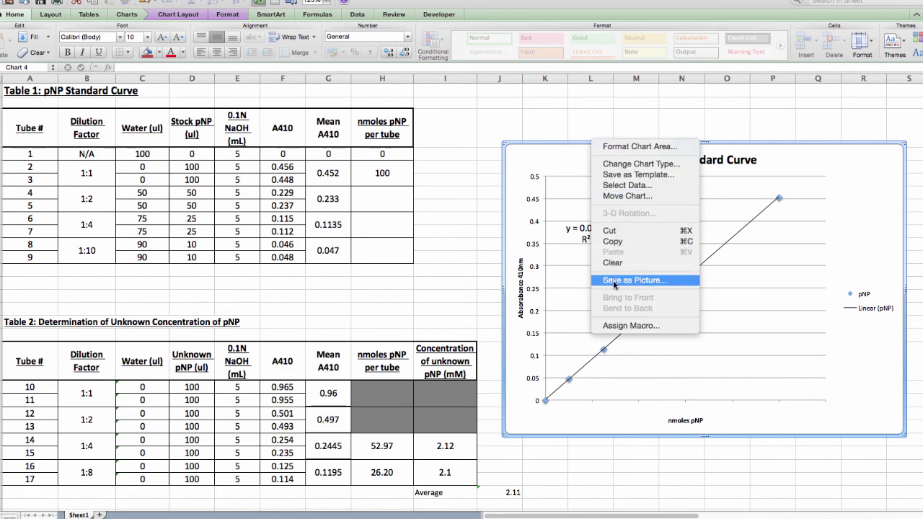
left_click(657, 481)
left_click(658, 482)
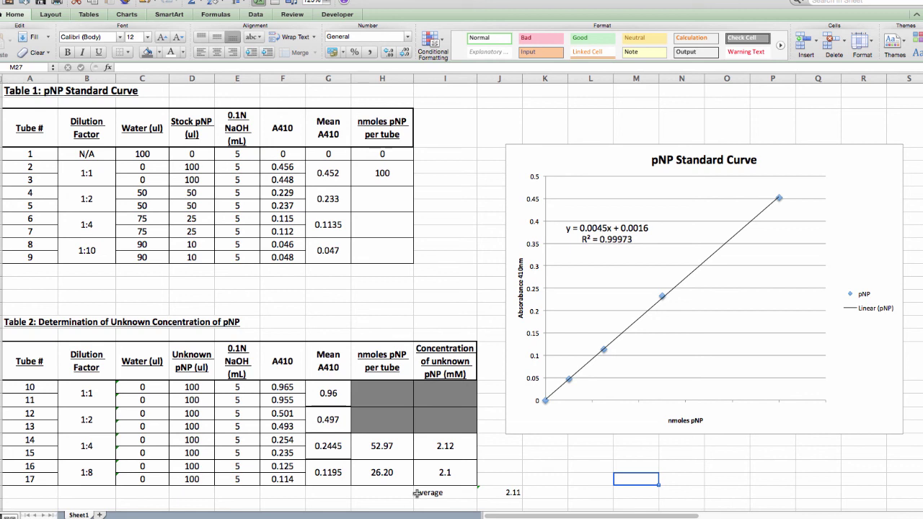
left_click_drag(457, 492, 491, 493)
left_click(610, 493)
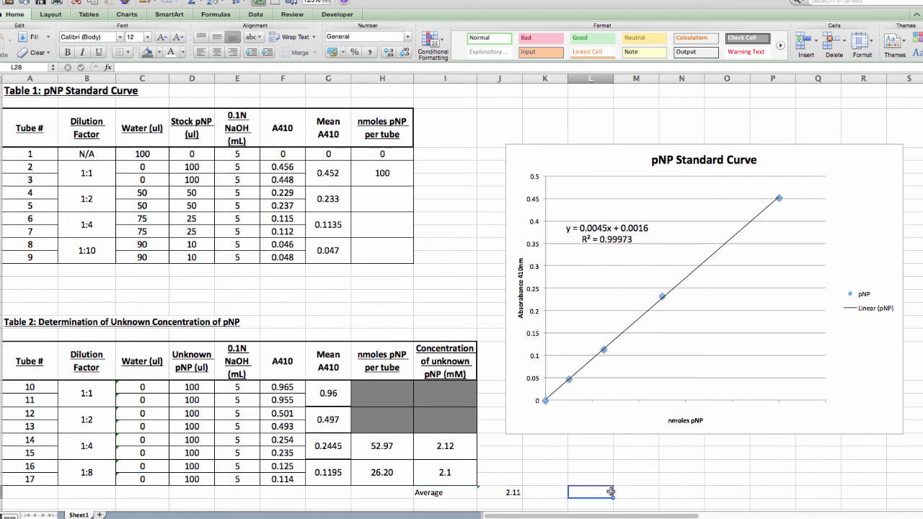